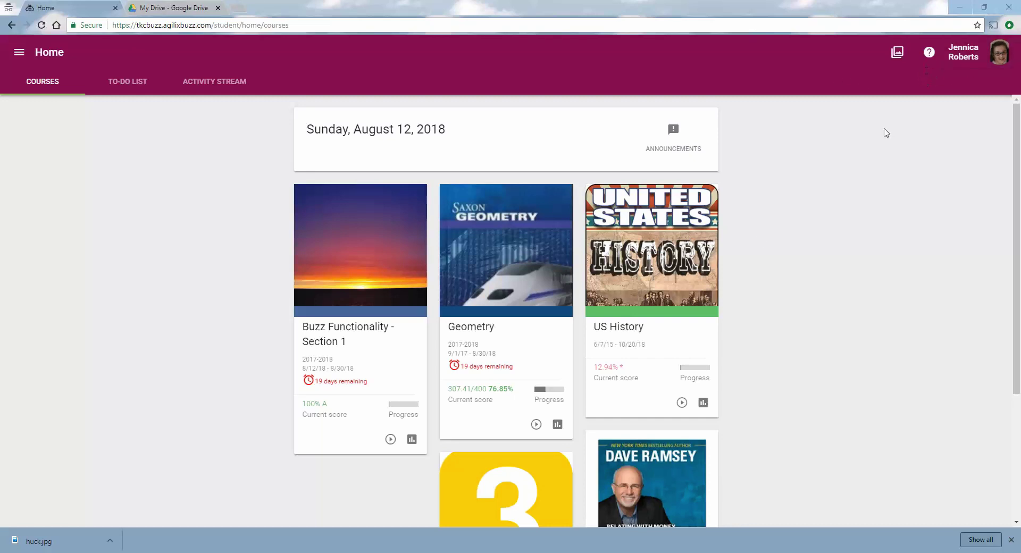
- Switch to the teacher's browser window, change the account's role to admin, and open the domain's G Suite configuration
key("alt+Tab")
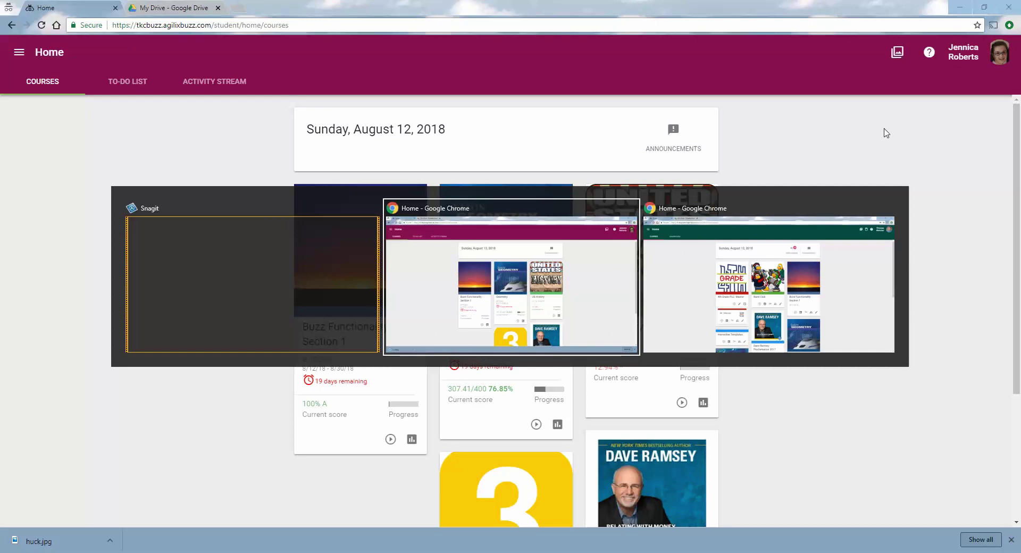
key("alt+Tab")
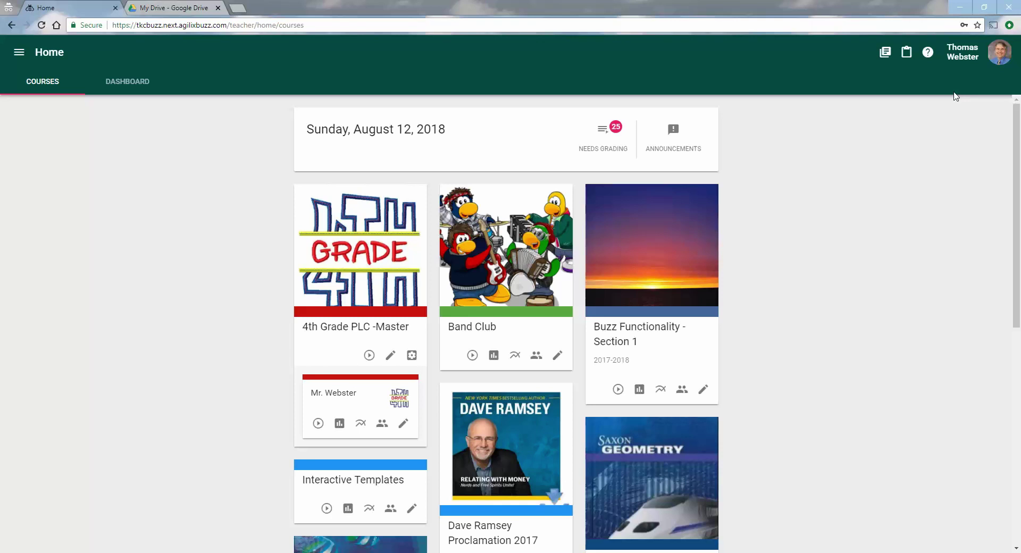
left_click(973, 57)
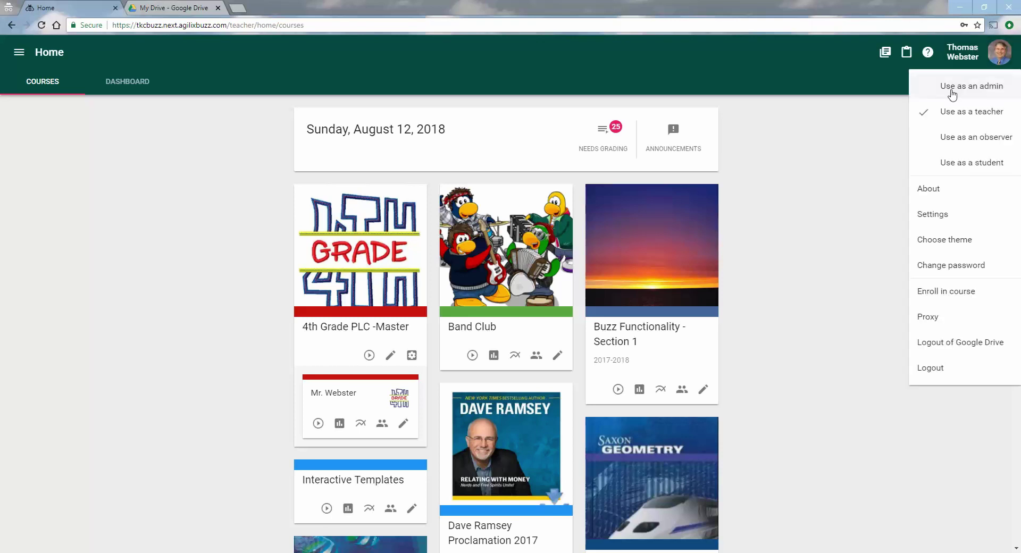
left_click(952, 93)
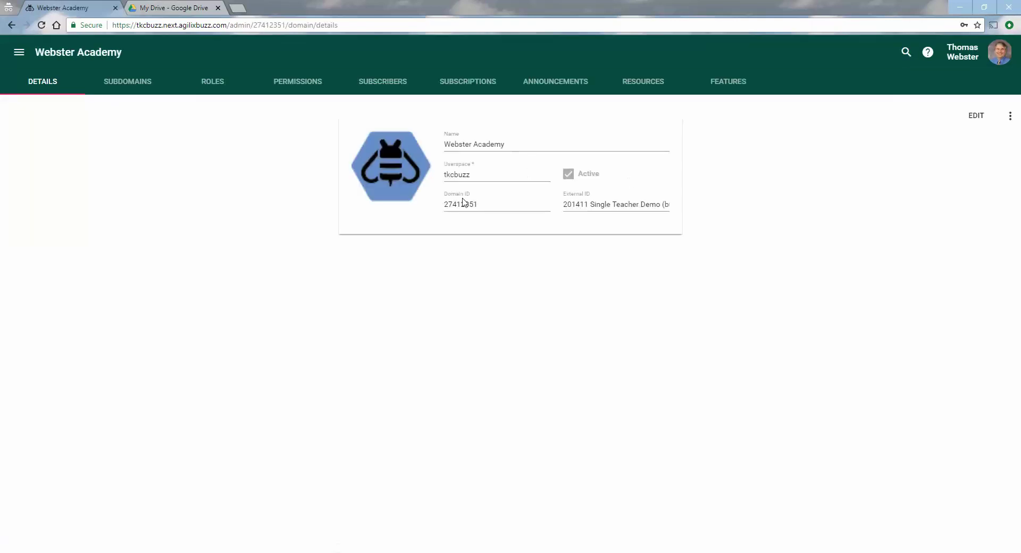
left_click(1010, 116)
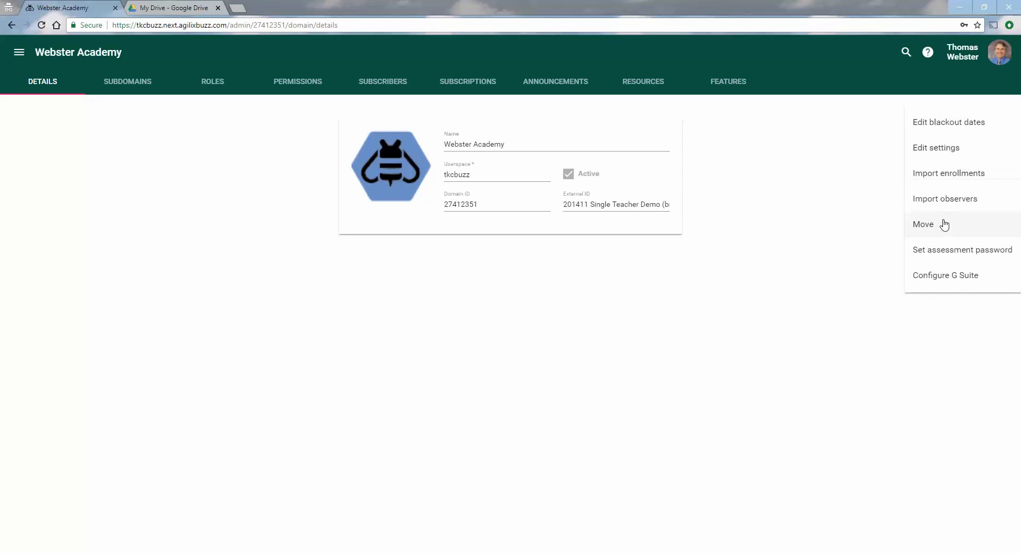
left_click(934, 281)
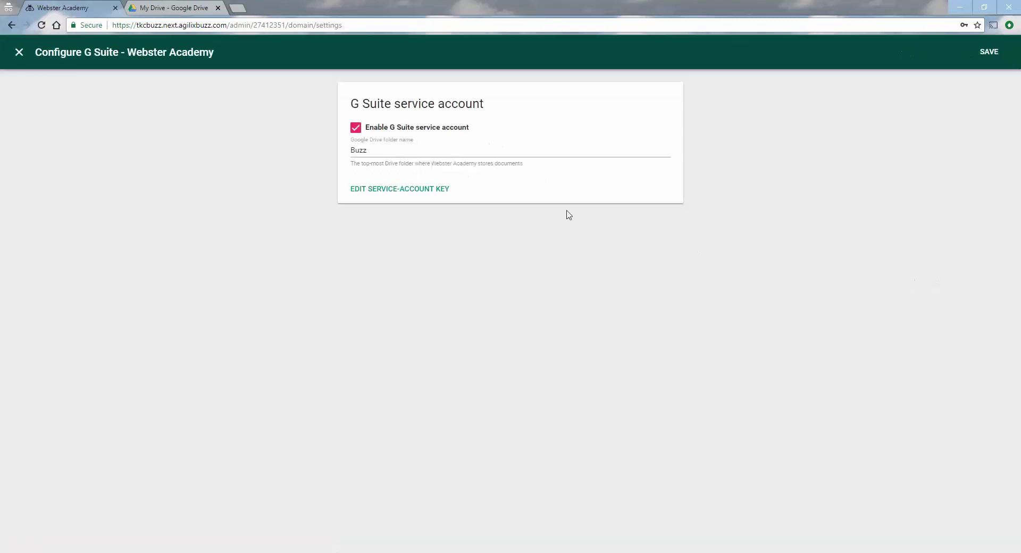
- Inspect the G Suite service account option and its service-account key, leaving the configuration without saving
left_click(355, 128)
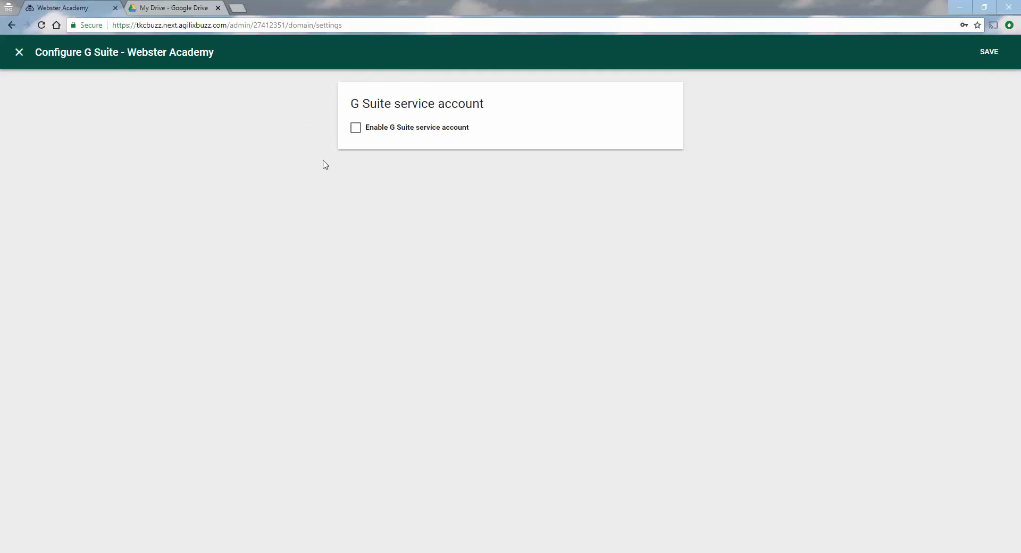
left_click(355, 129)
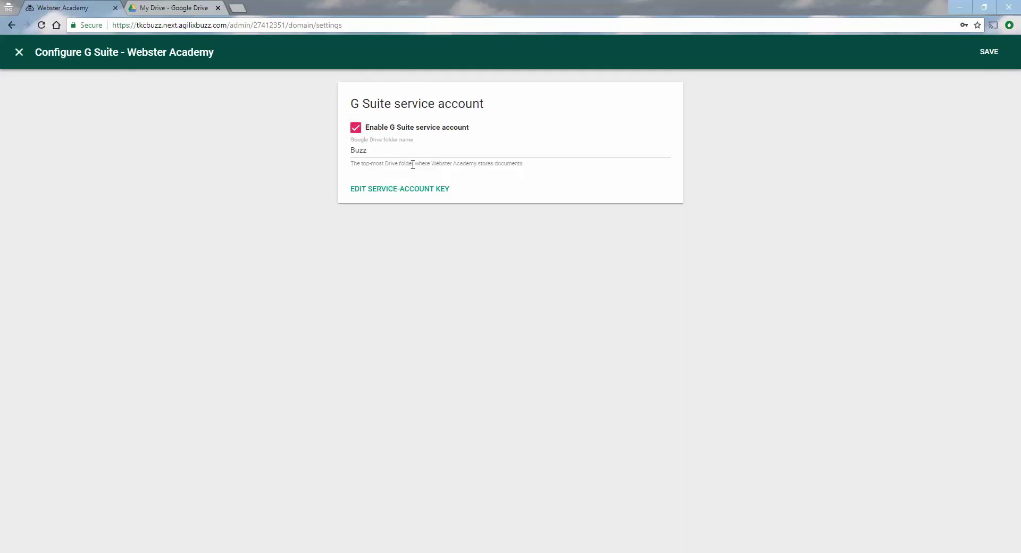
left_click(405, 197)
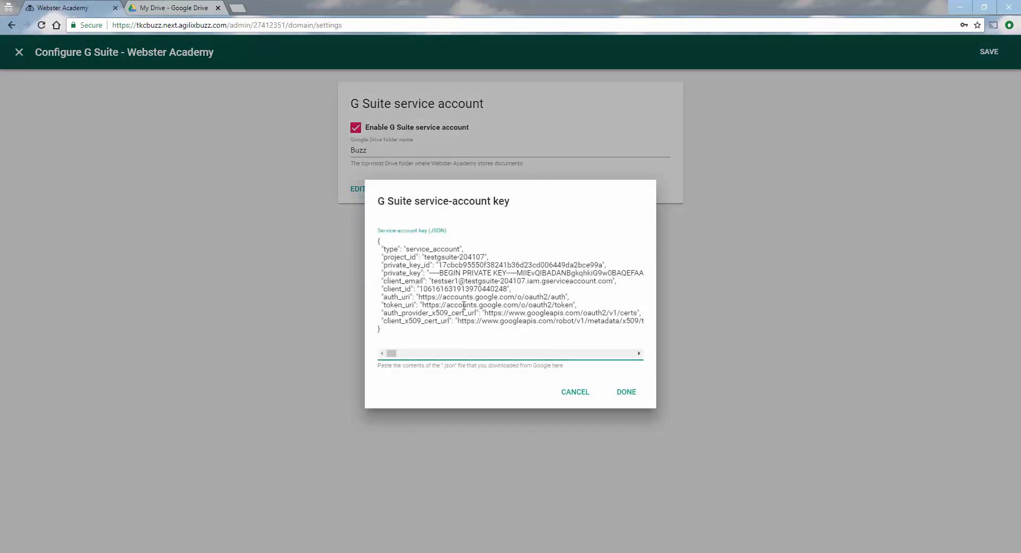
left_click(573, 393)
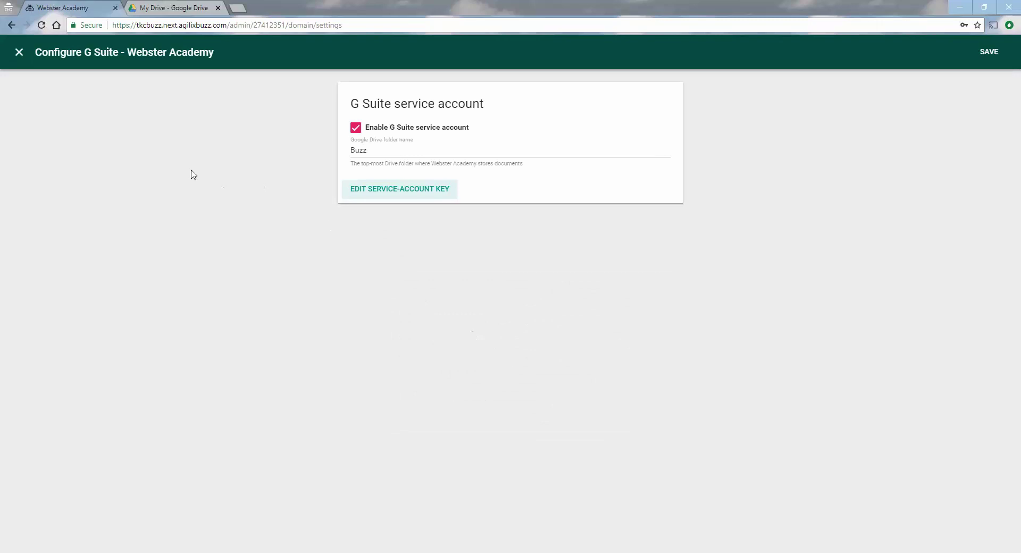
left_click(19, 54)
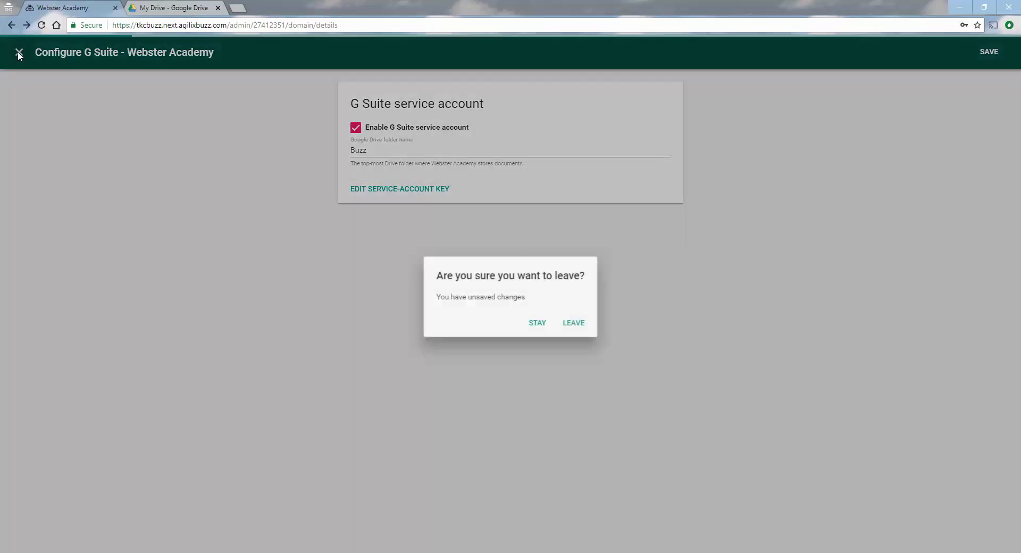
left_click(573, 321)
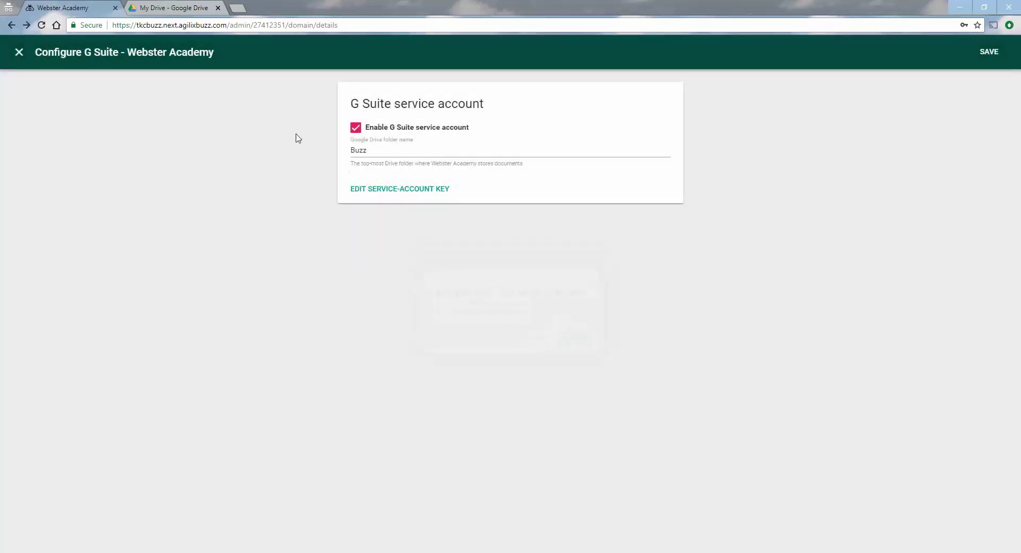
- Return the account to the teacher role and view the Metacognition Self-Assessment Template spreadsheet in Google Drive
left_click(971, 53)
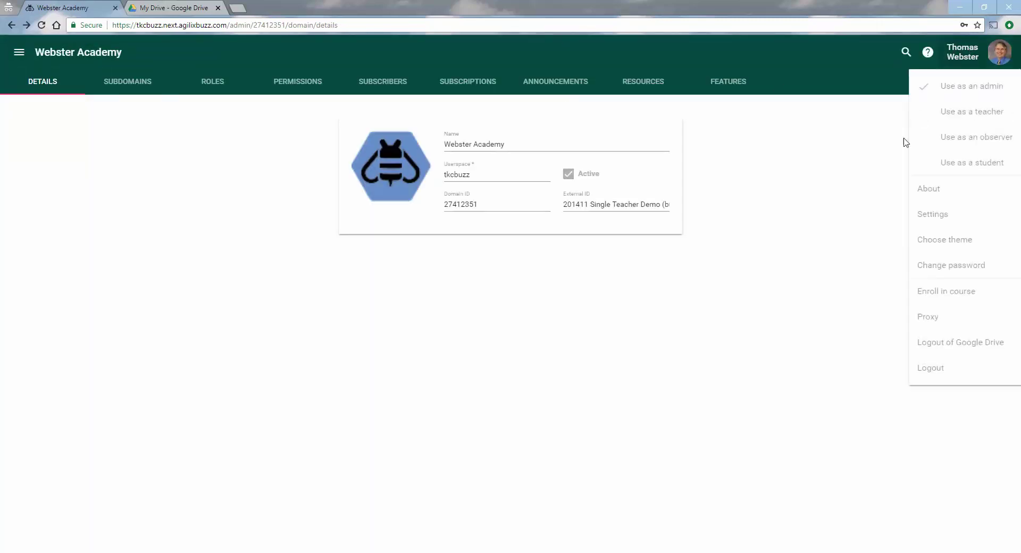
left_click(954, 111)
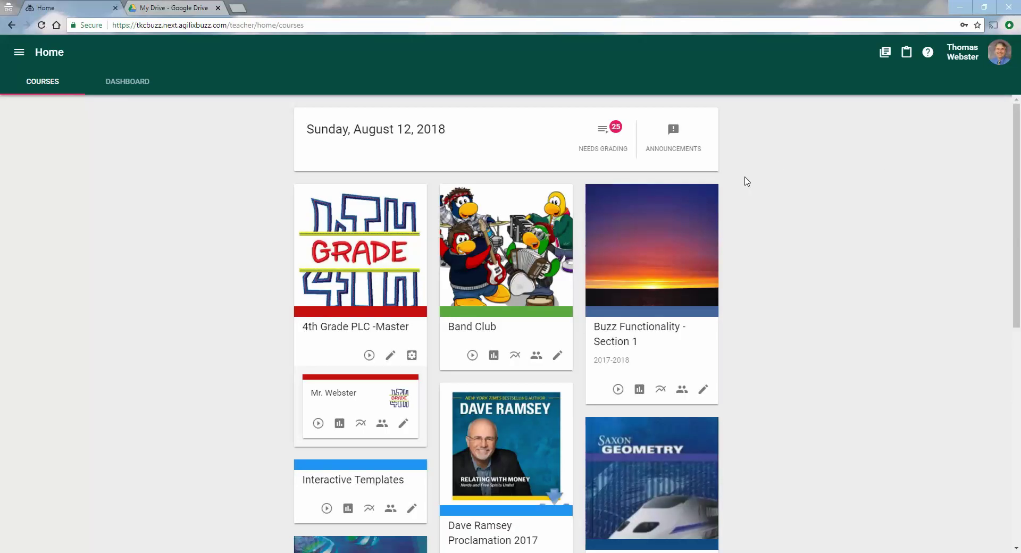
left_click(171, 9)
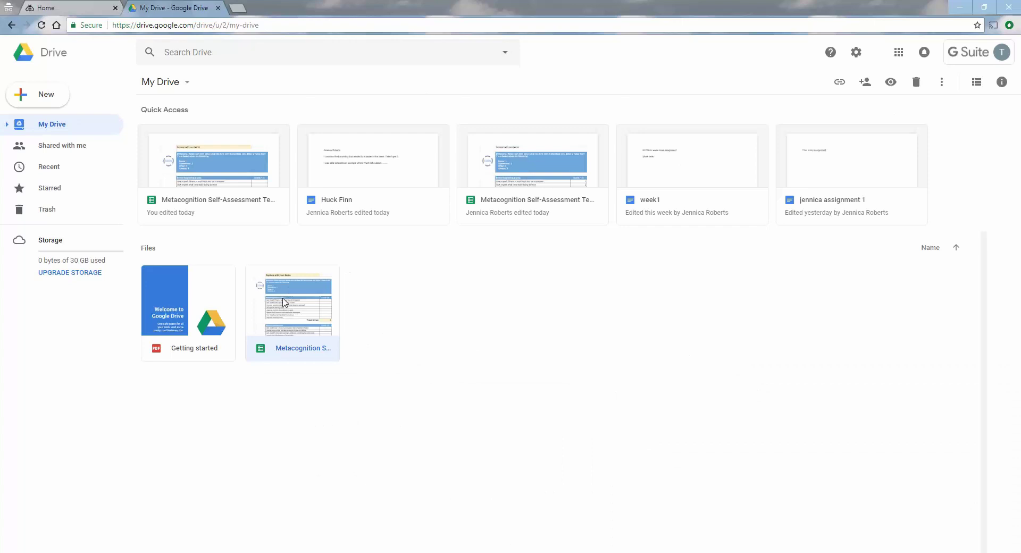
double_click(295, 319)
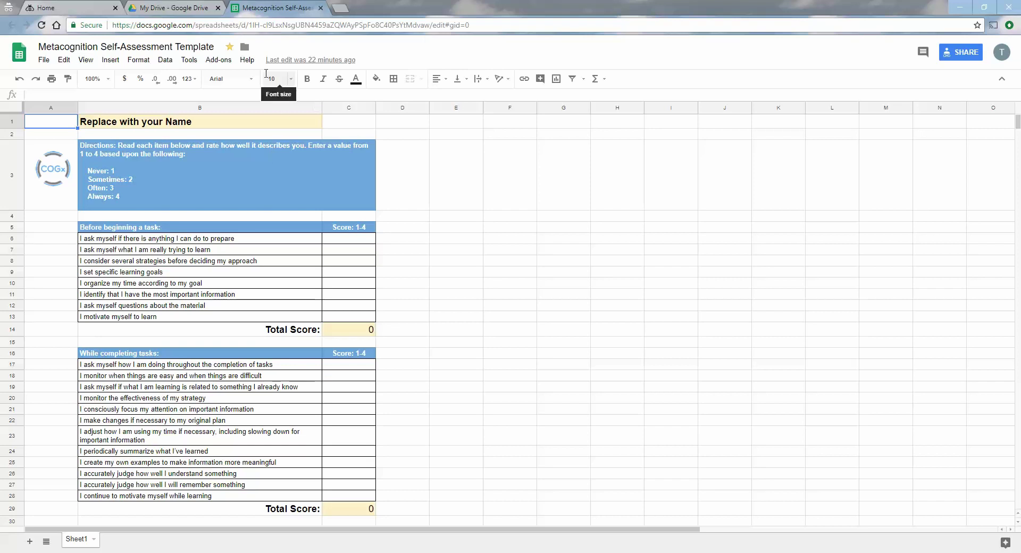
left_click(320, 7)
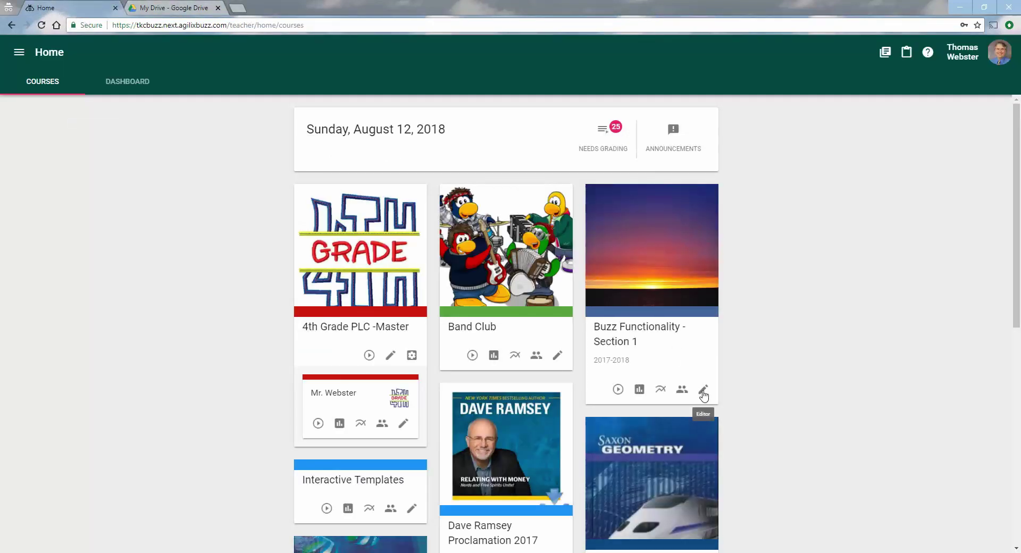
- In the Buzz Functionality - Section 1 editor, add an assignment titled "Title" with content "Description" to the Google G-Suite and Drive Integration folder
left_click(703, 390)
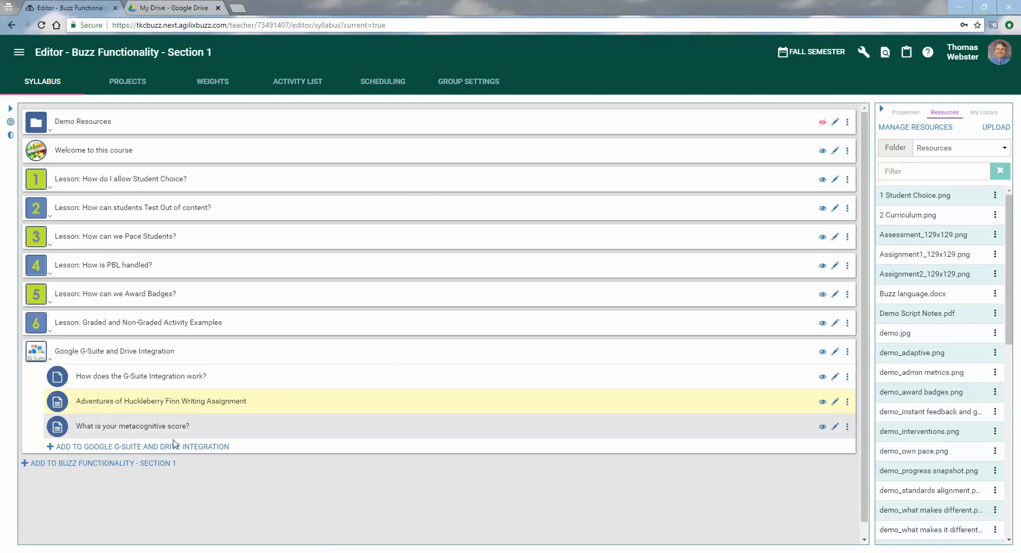
left_click(150, 449)
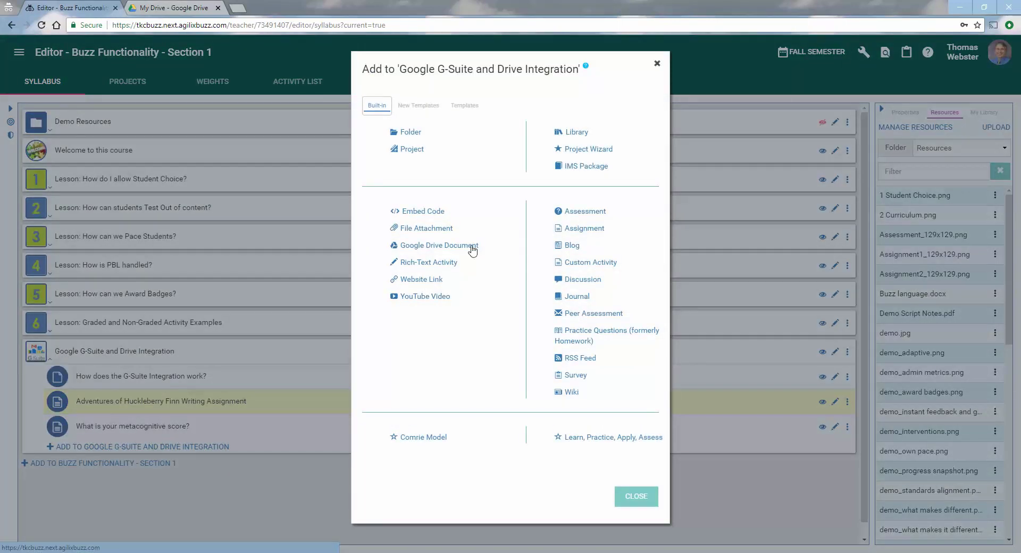
left_click(569, 232)
left_click(431, 137)
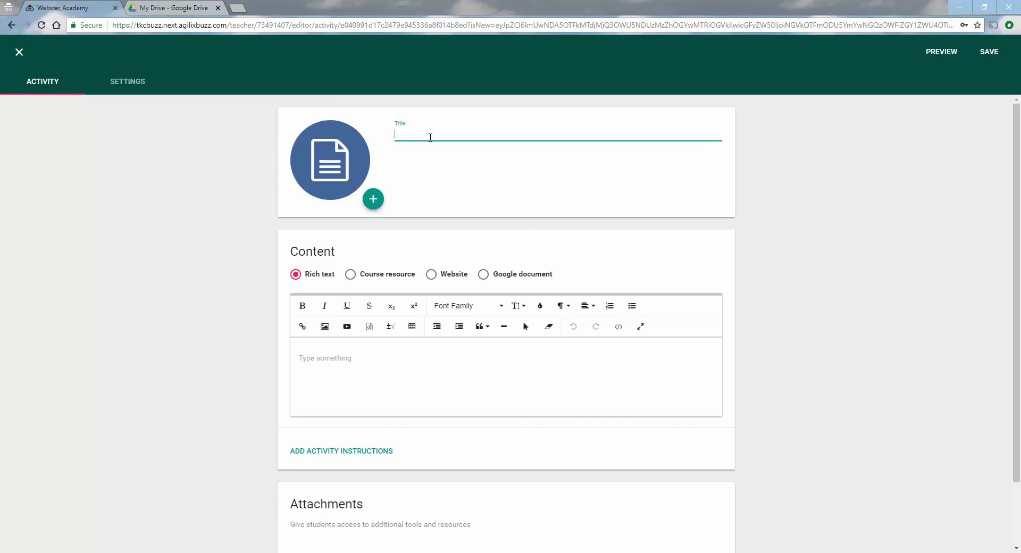
type("Title")
left_click(363, 348)
type("Description")
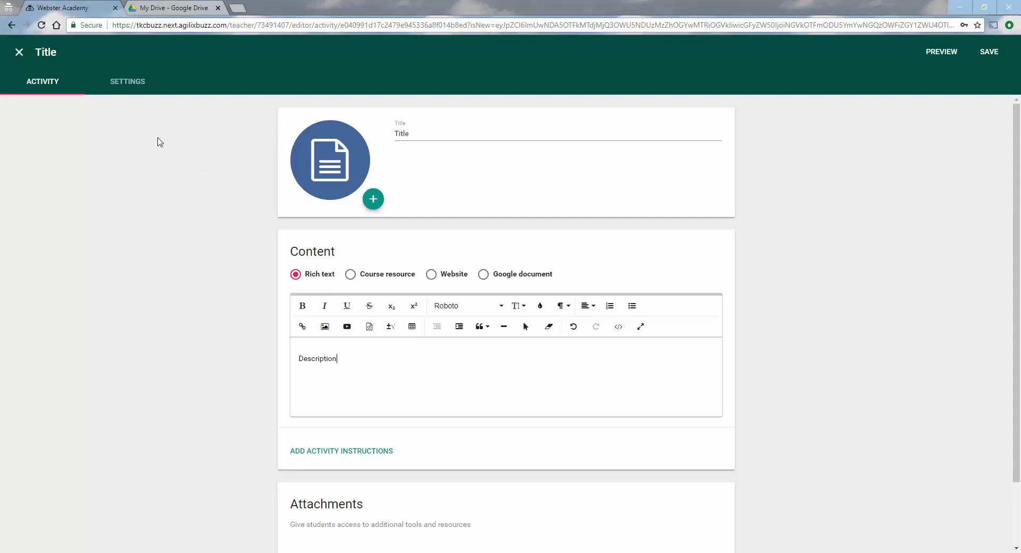
- Set the assignment's submission type to Document template, using the Metacognition Self-Assessment Template from Google Drive
left_click(126, 88)
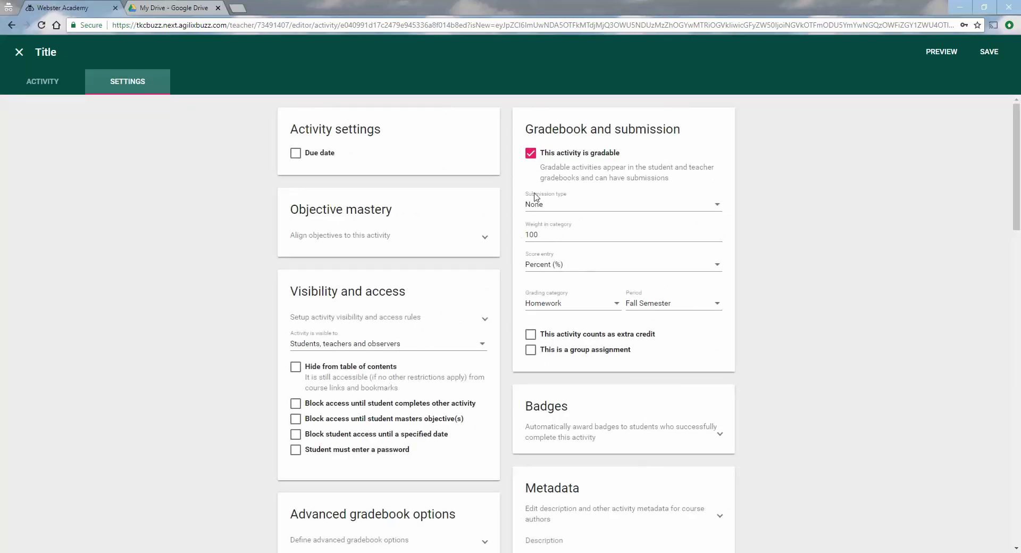
left_click(588, 209)
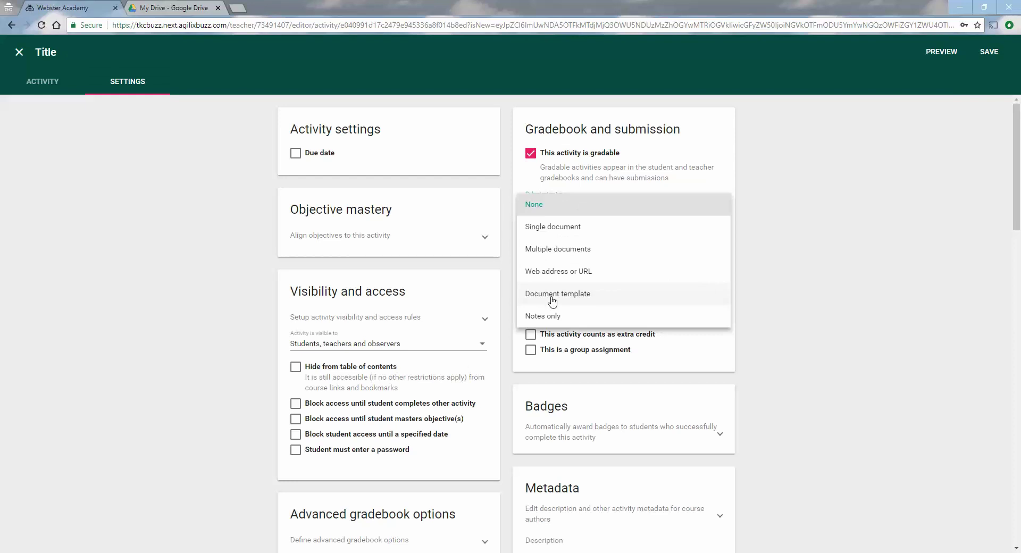
left_click(553, 301)
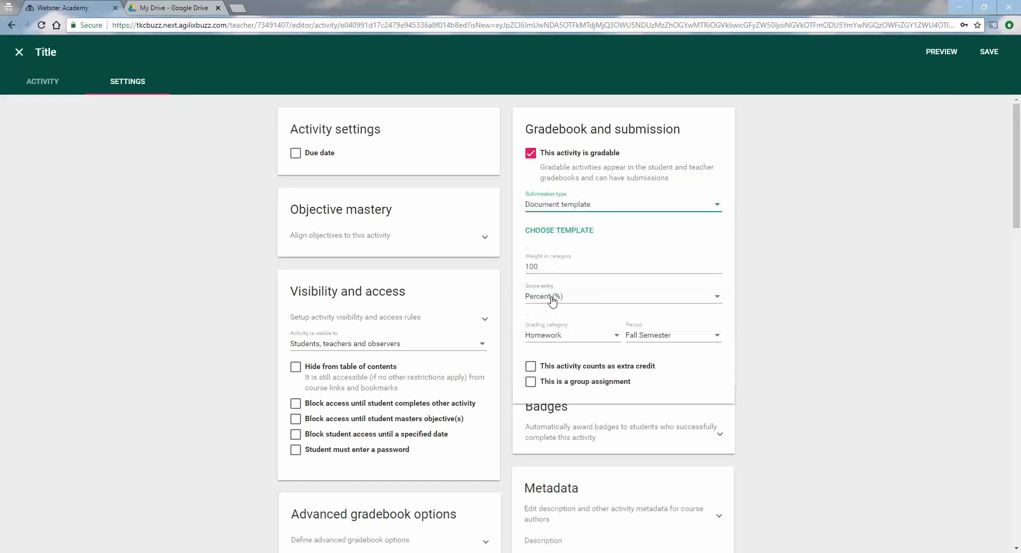
left_click(562, 233)
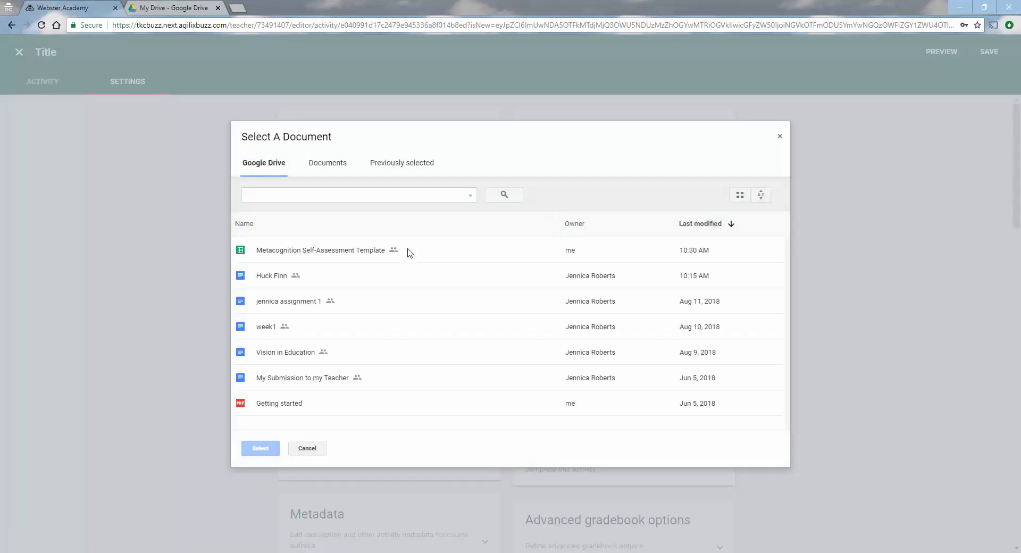
left_click(285, 252)
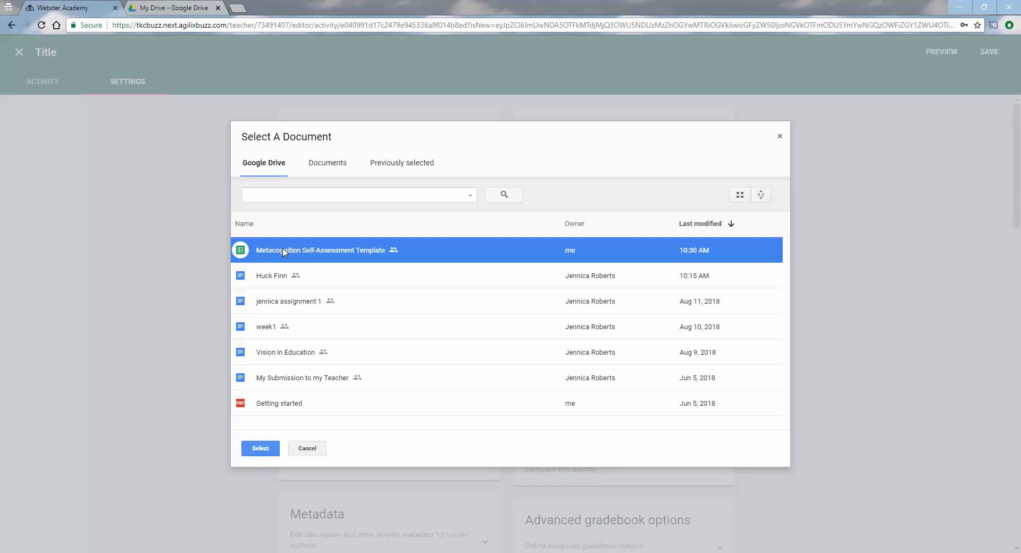
left_click(258, 450)
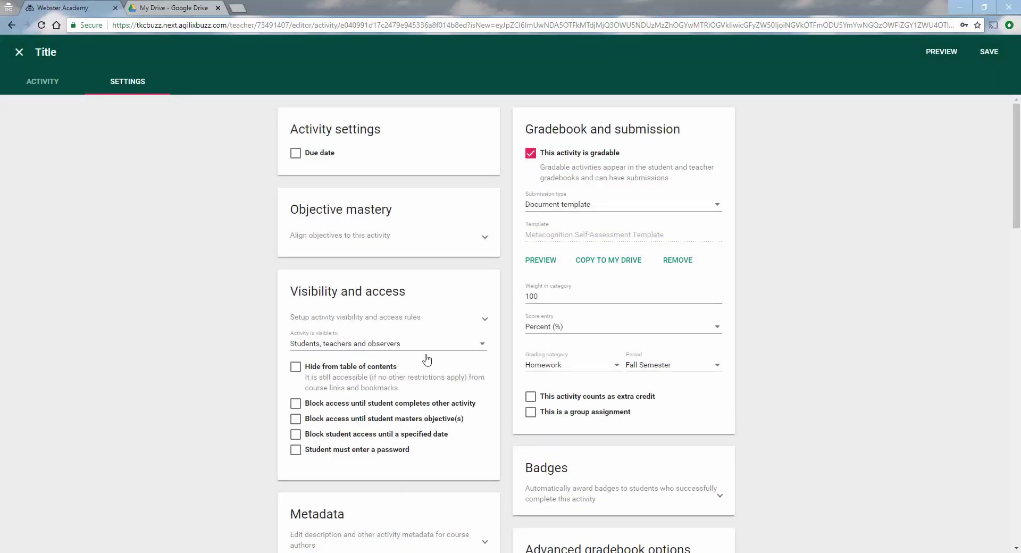
- Preview the attached template, close the preview, and leave the assignment without saving
left_click(538, 261)
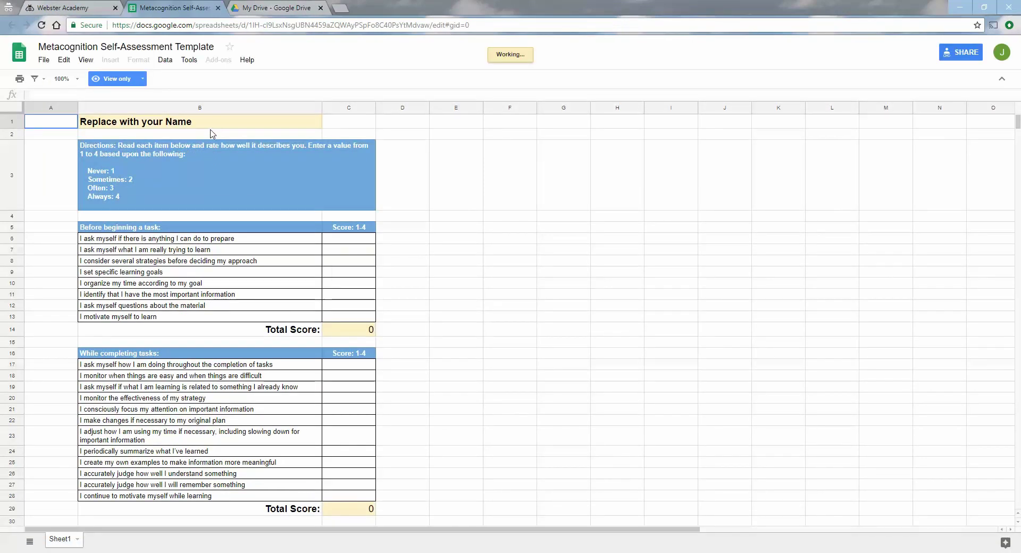
left_click(218, 8)
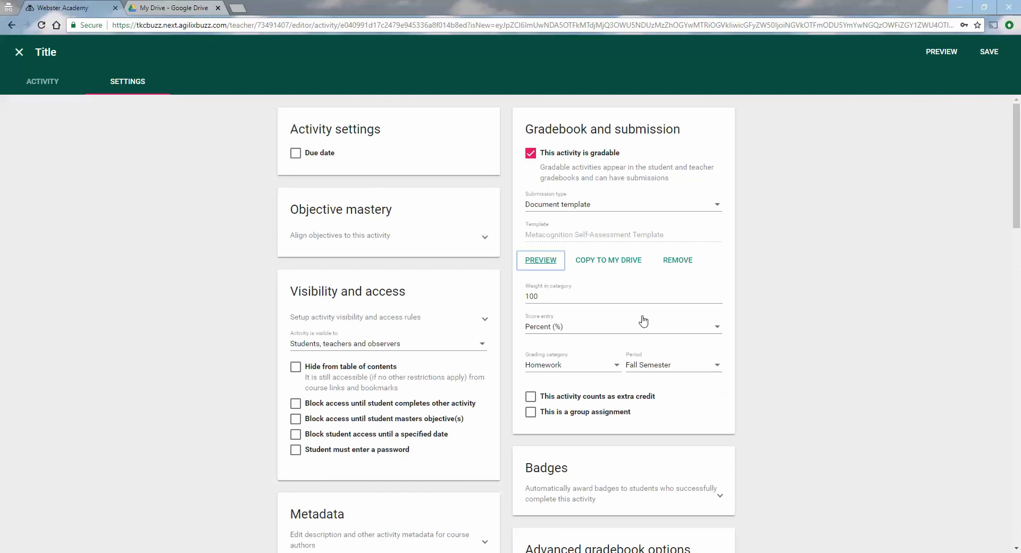
left_click(19, 52)
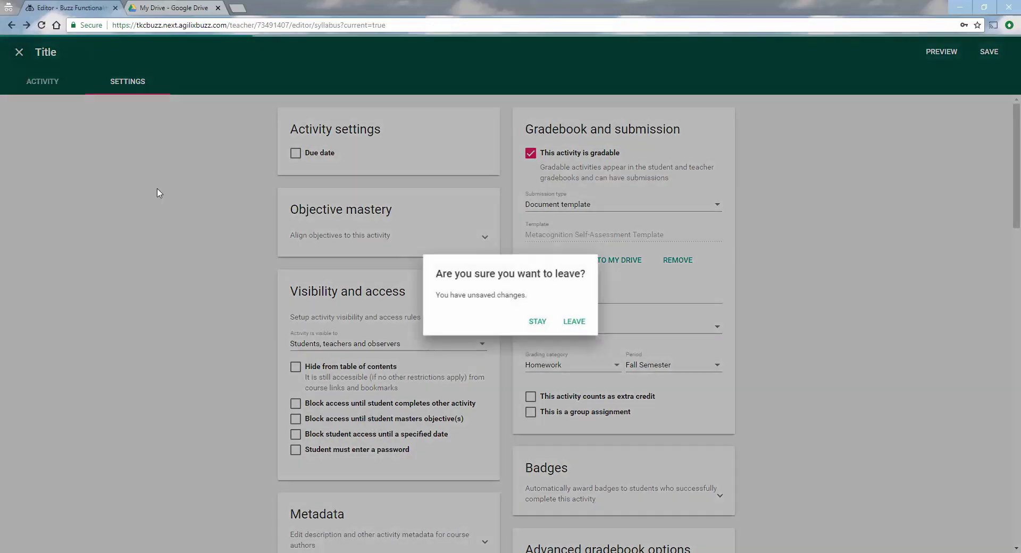
left_click(571, 321)
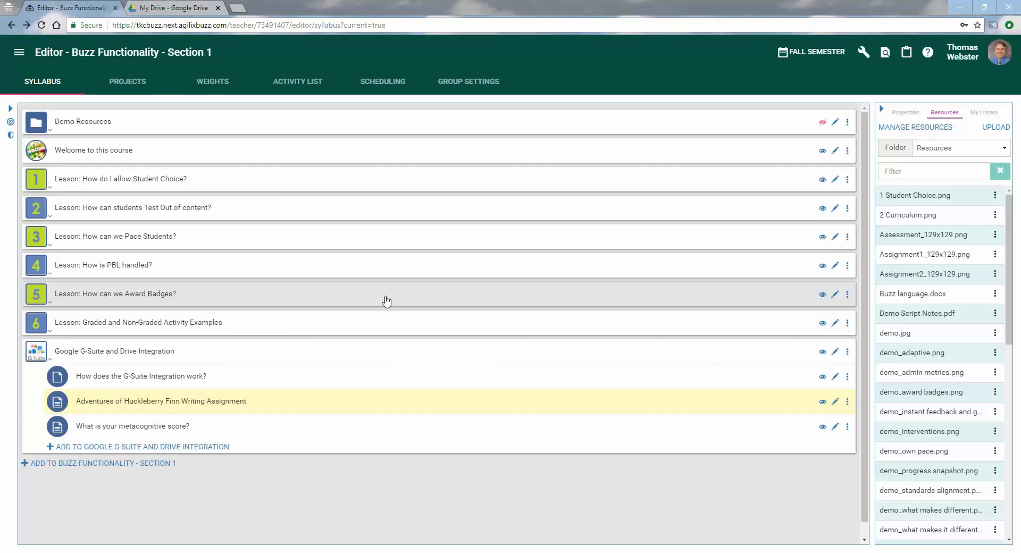
- Switch to the student's browser window and open the Google G-Suite and Drive Integration folder in Buzz Functionality - Section 1
key("alt+Tab")
key("alt+Tab")
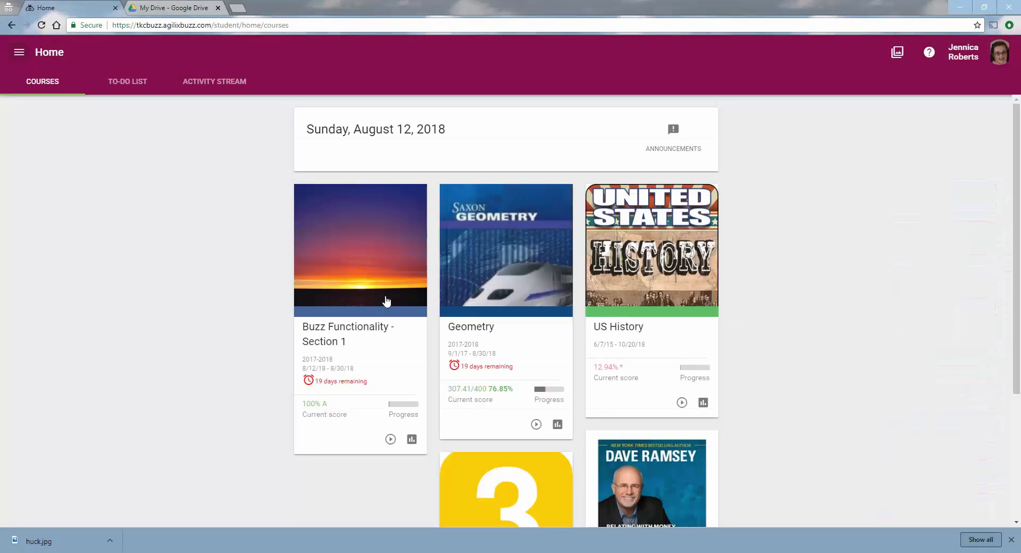
left_click(398, 360)
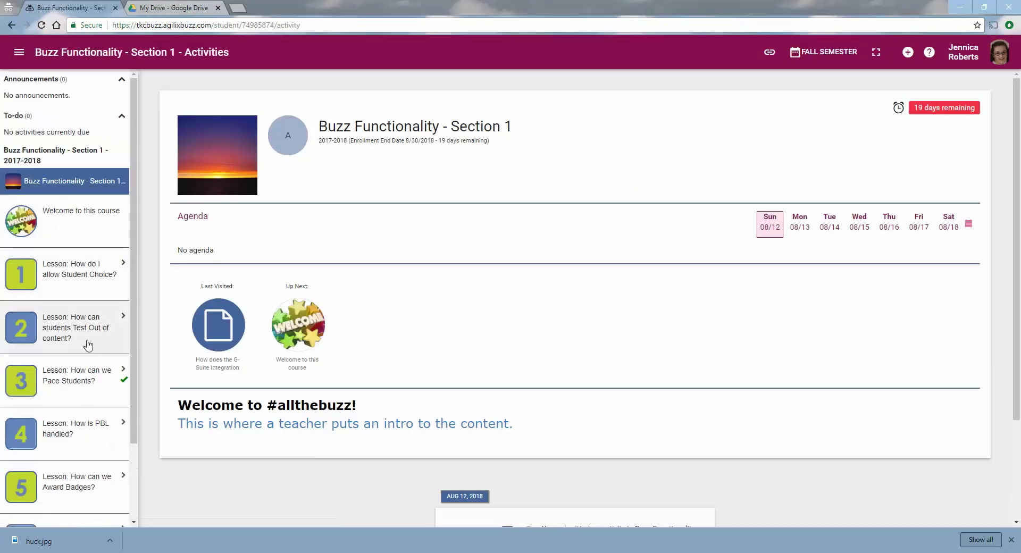
scroll(88, 345, "down", 2)
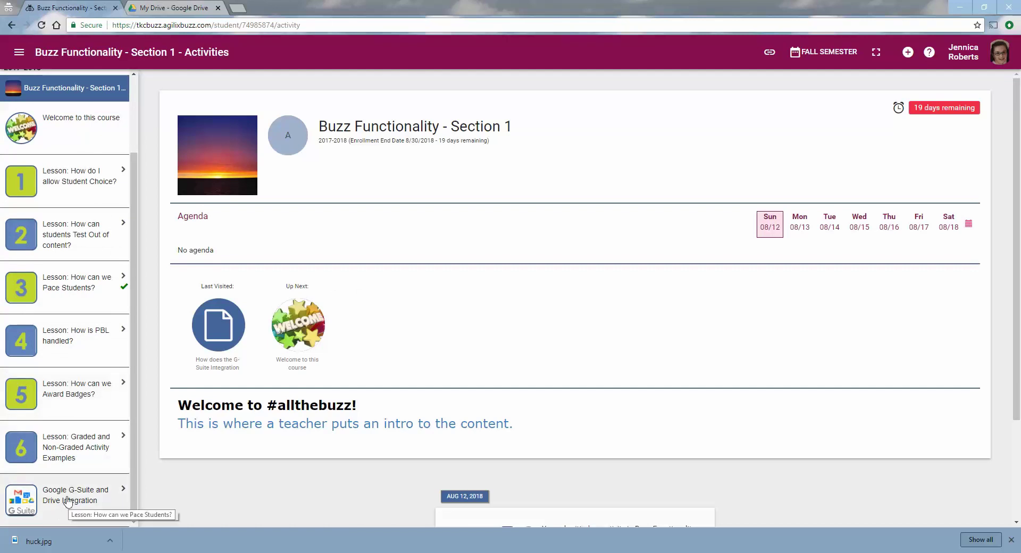
left_click(67, 502)
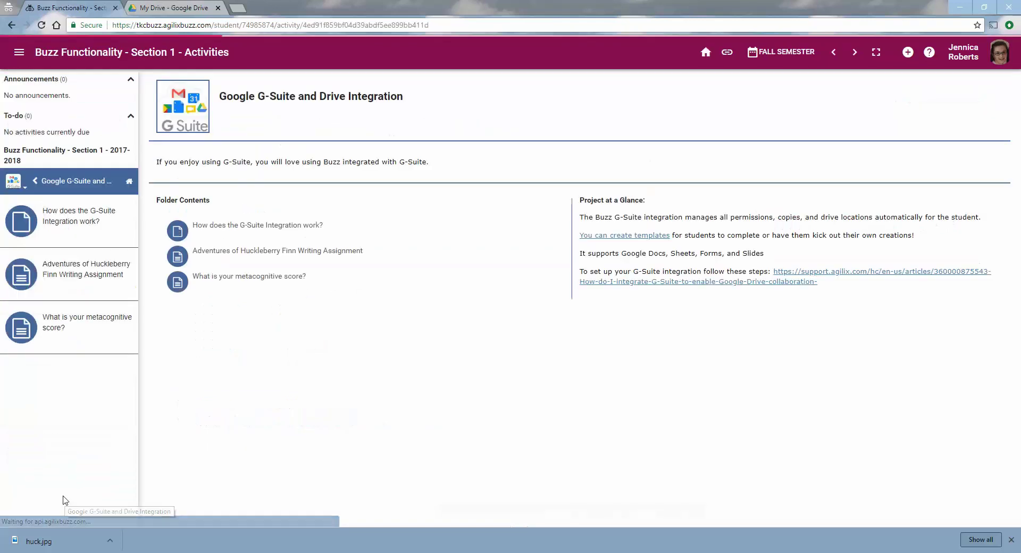
- Open the dropbox of the Adventures of Huckleberry Finn Writing Assignment, view the Google Drive documents offered for attachment, and cancel the selection
left_click(79, 276)
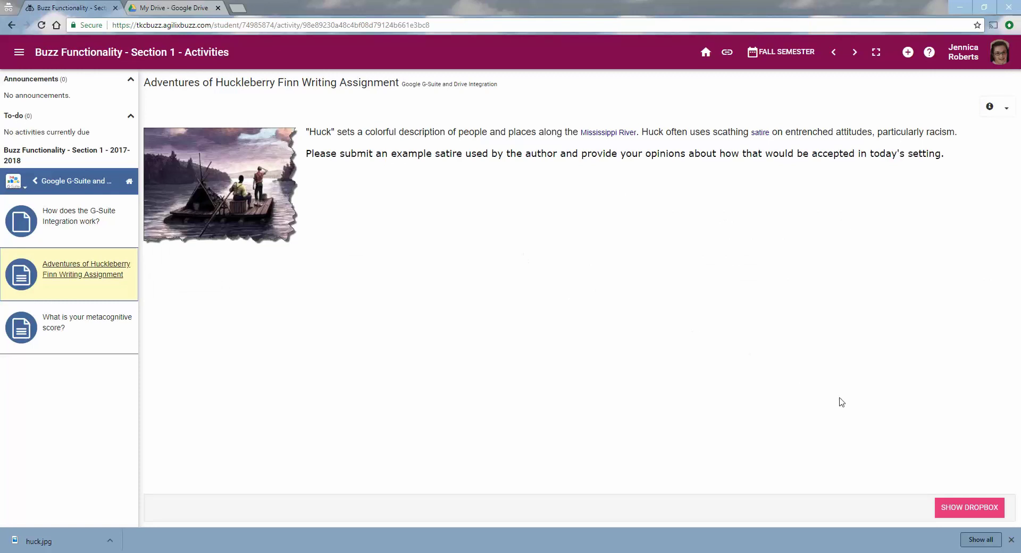
left_click(971, 508)
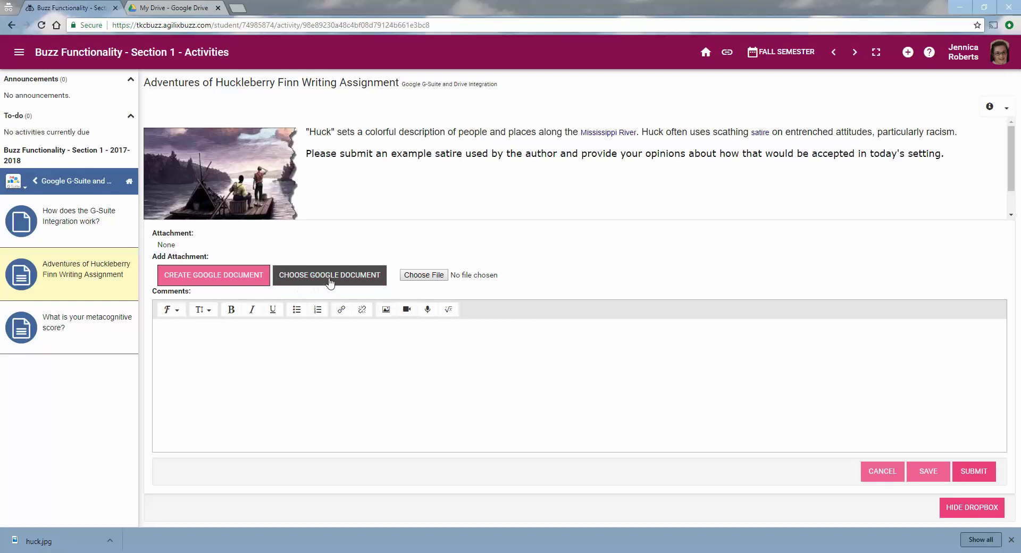
left_click(330, 277)
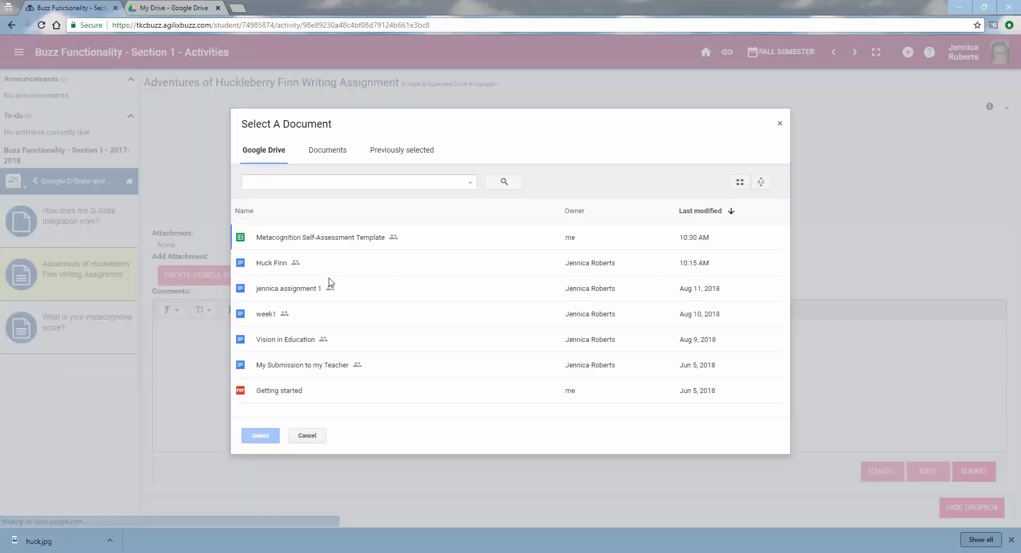
left_click(307, 436)
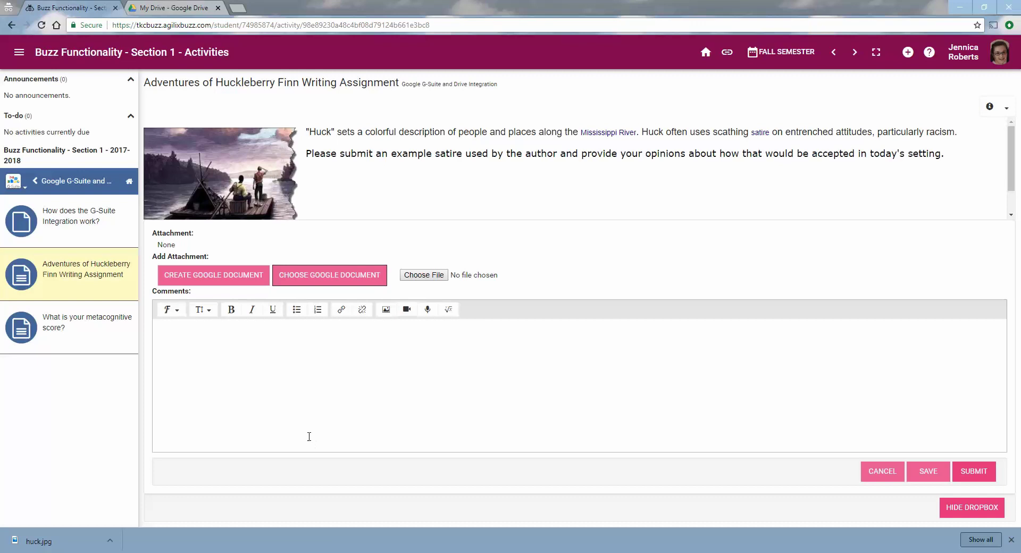
- Create a new Google Docs document titled "Huck Finn Assignment" as the submission's attachment
left_click(212, 279)
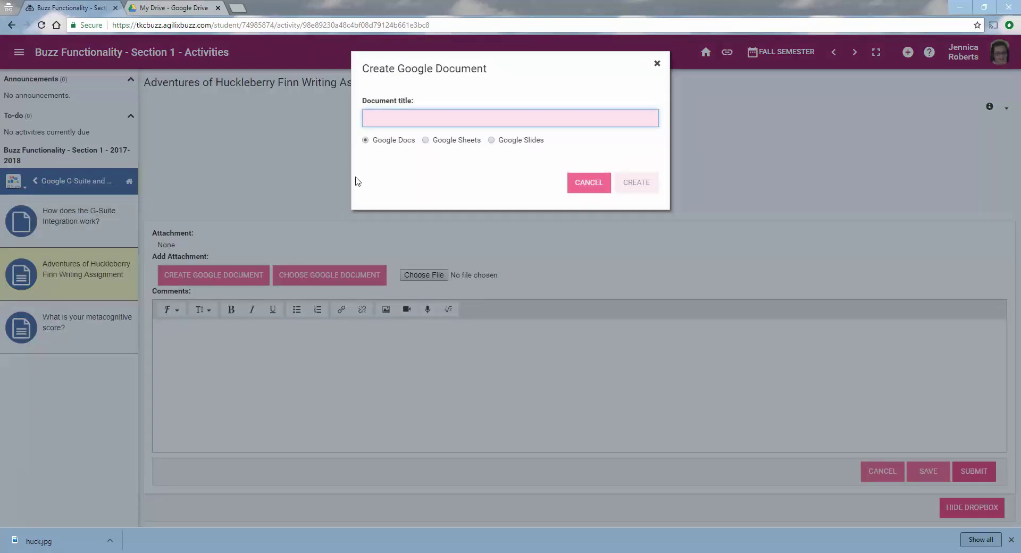
type("Huck Finn Assignment")
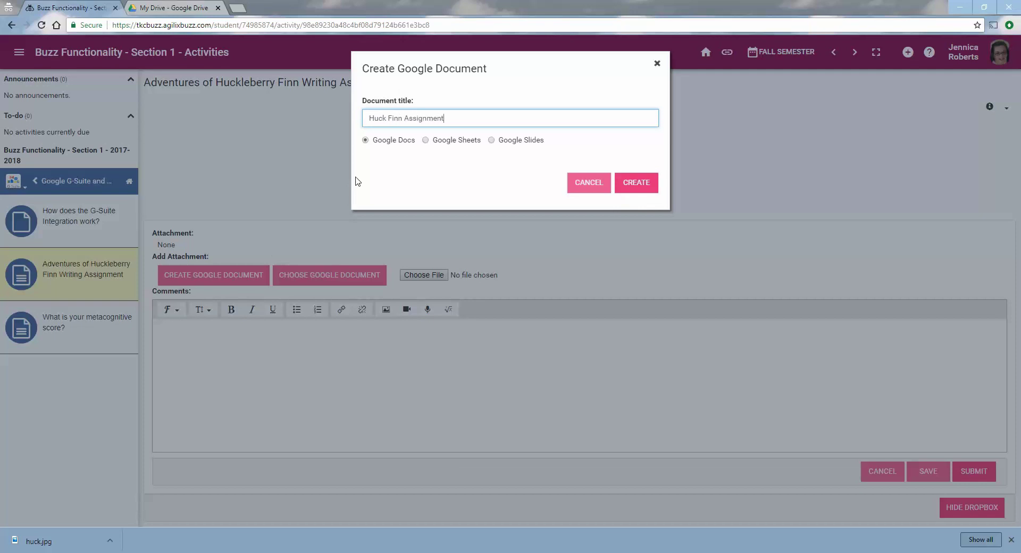
left_click(637, 186)
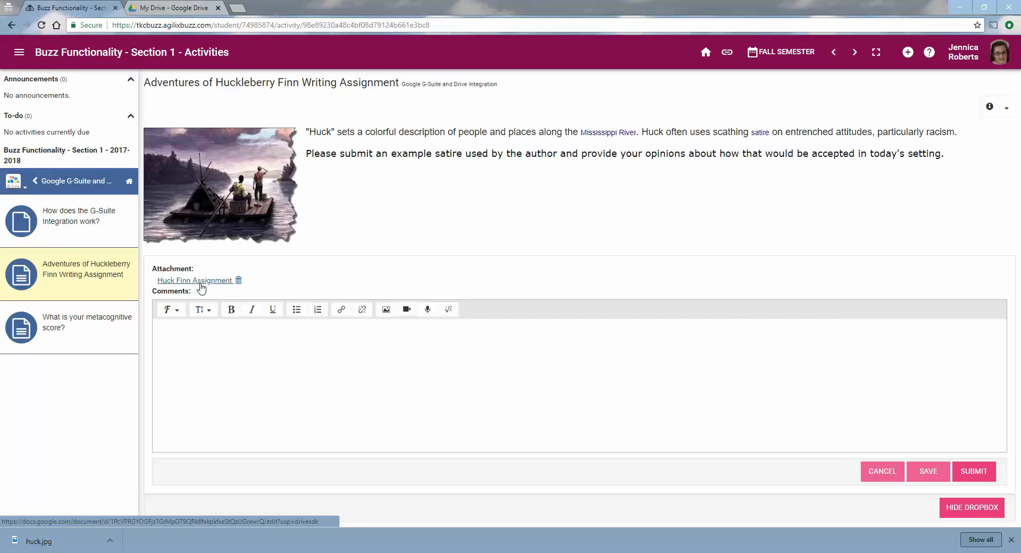
- Write "This is my assingment" and "I could not find anything about satire that I can explain here." in the attached document and close it
left_click(201, 283)
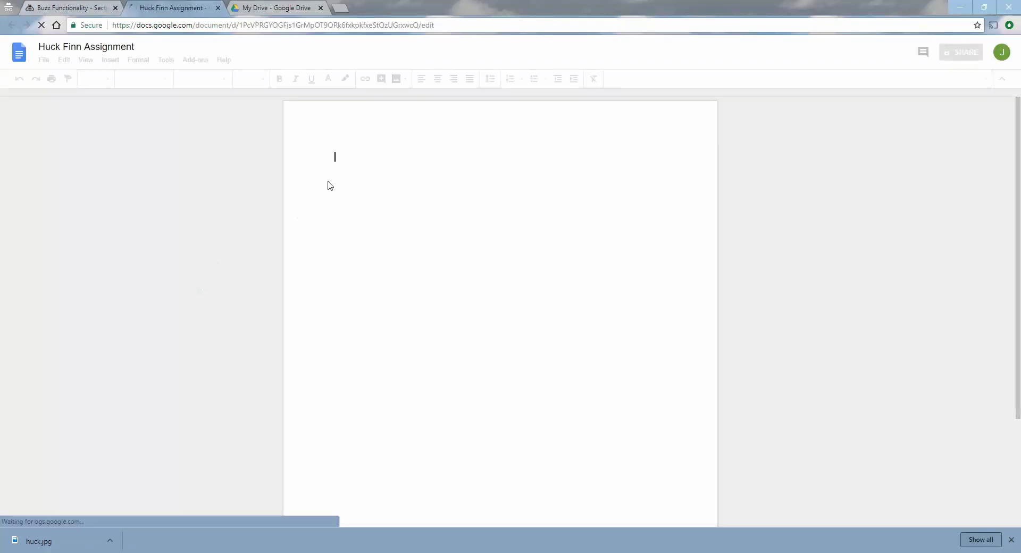
type("This is ")
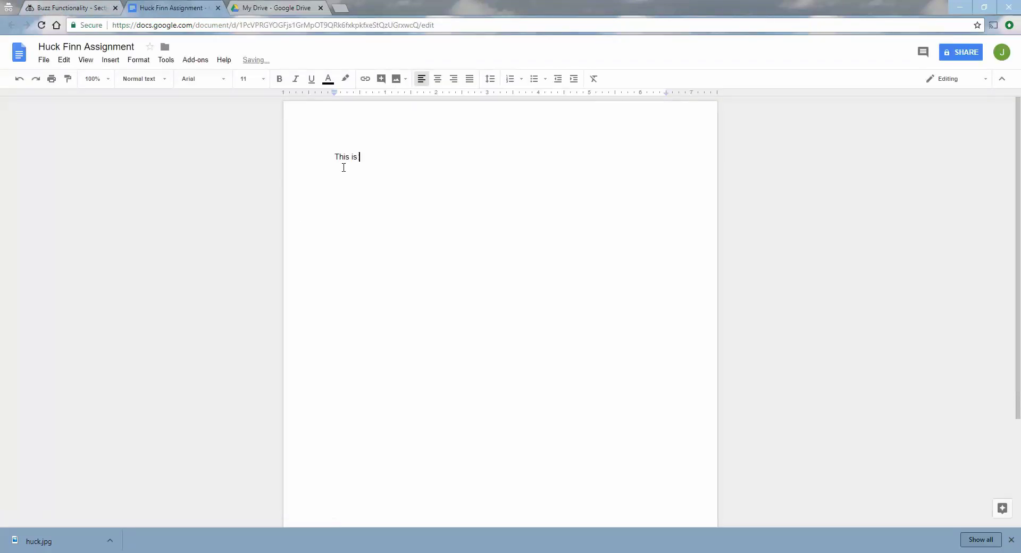
type("my assingment")
key("Return")
key("Return")
type("I could not find anything about satire that I can expl")
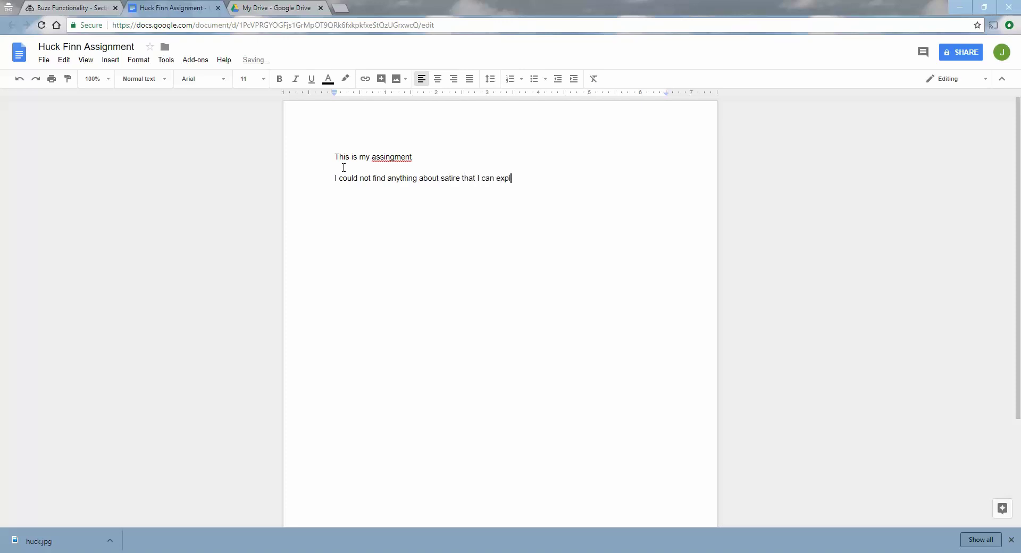
type("ain here.")
key("Return")
key("Return")
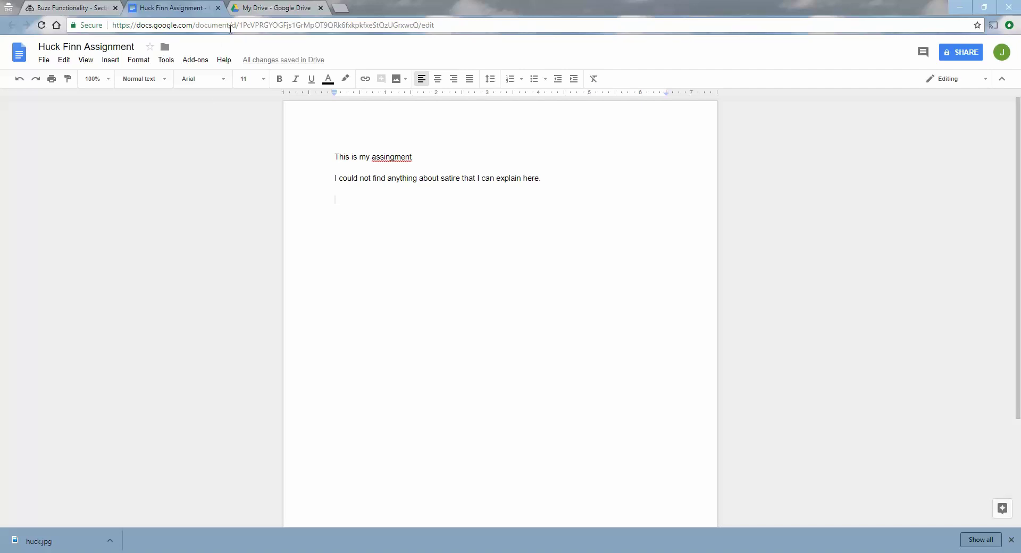
left_click(218, 7)
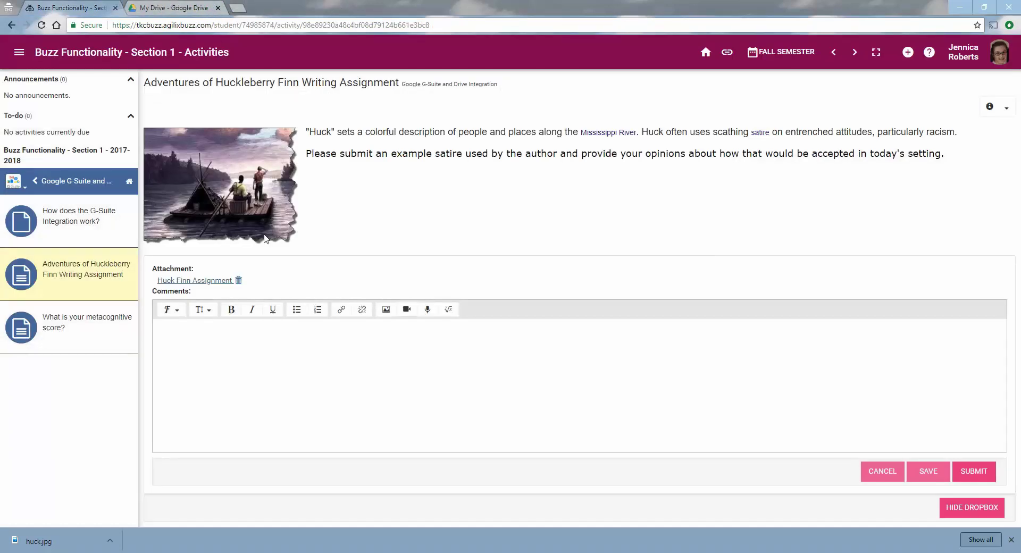
- Add the comment "Here is my best effort." to the Huckleberry Finn submission and submit it
left_click(249, 344)
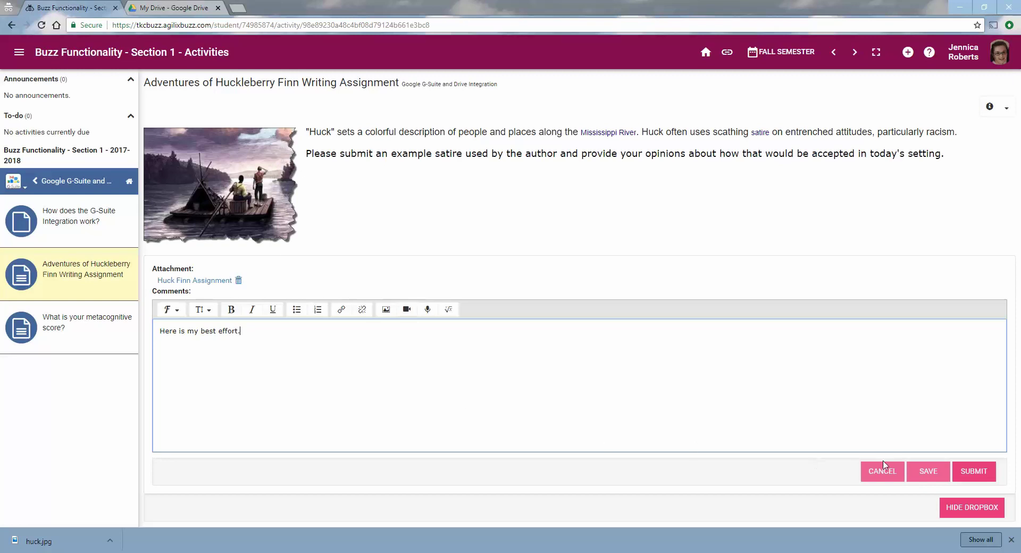
left_click(970, 473)
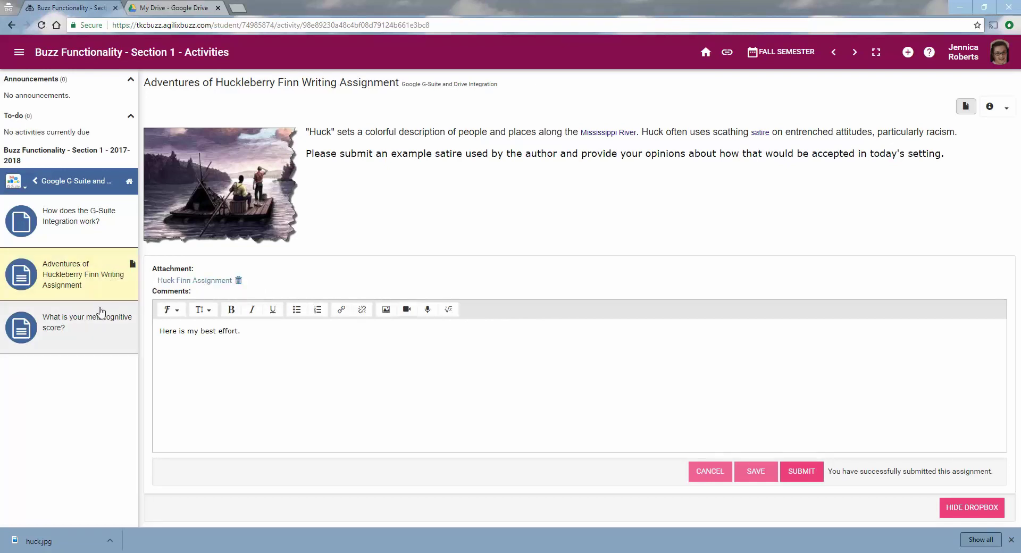
- In the "What is your metacognitive score?" activity, create the dropbox attachment from the template and open the resulting spreadsheet
left_click(96, 323)
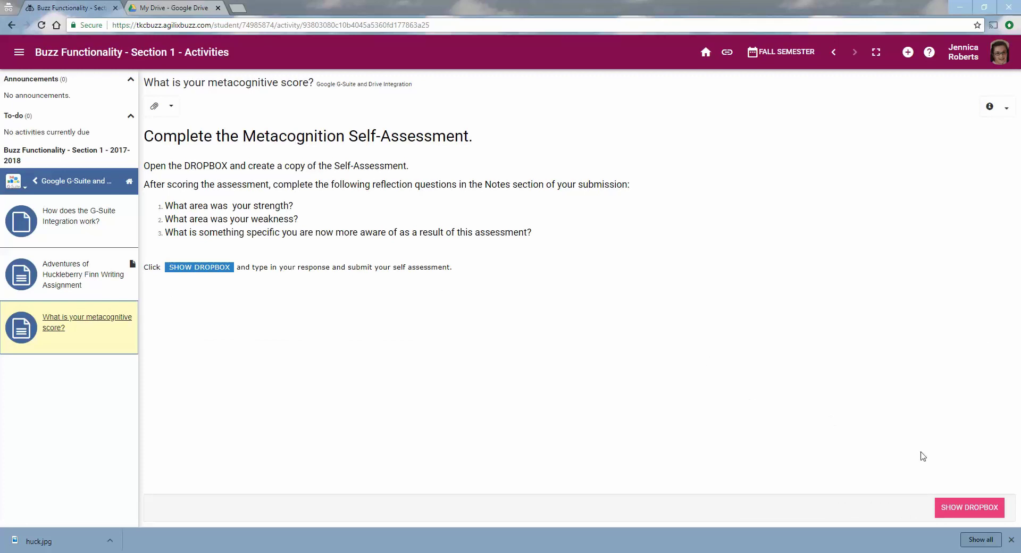
left_click(976, 509)
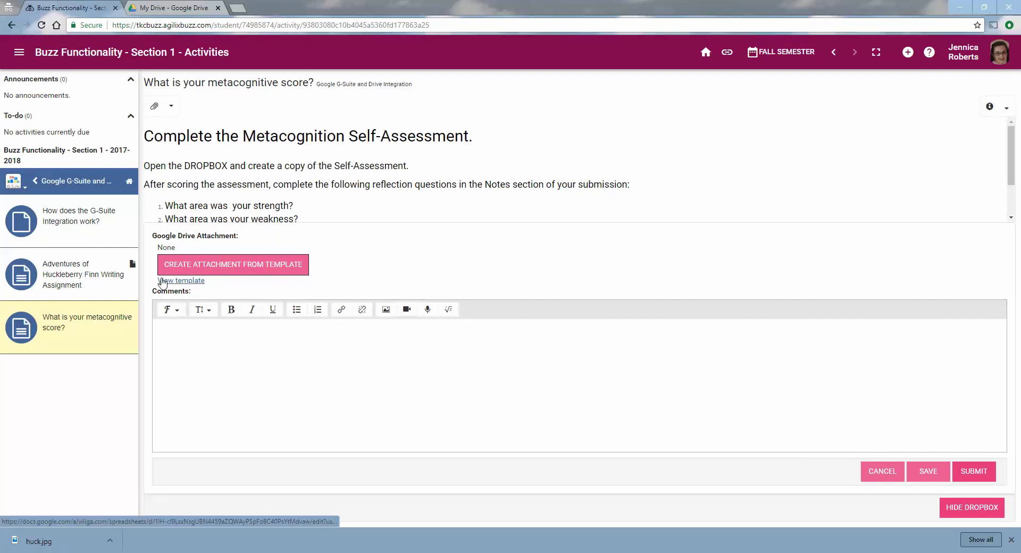
left_click(230, 269)
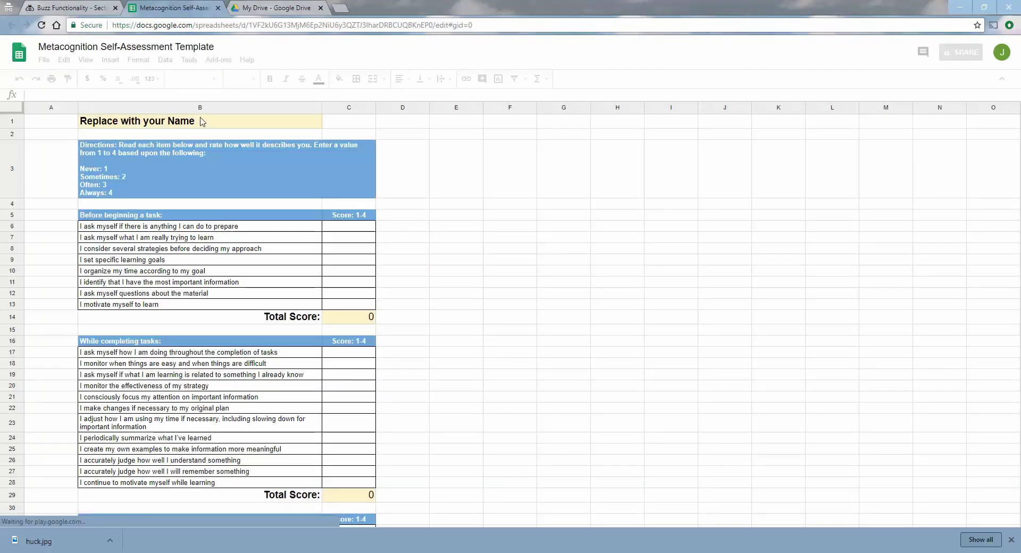
- Enter the student's first name and the "Before beginning a task" scores 3, 2, 2, 3, 4, 3, 4, 2, and close the spreadsheet
left_click(202, 122)
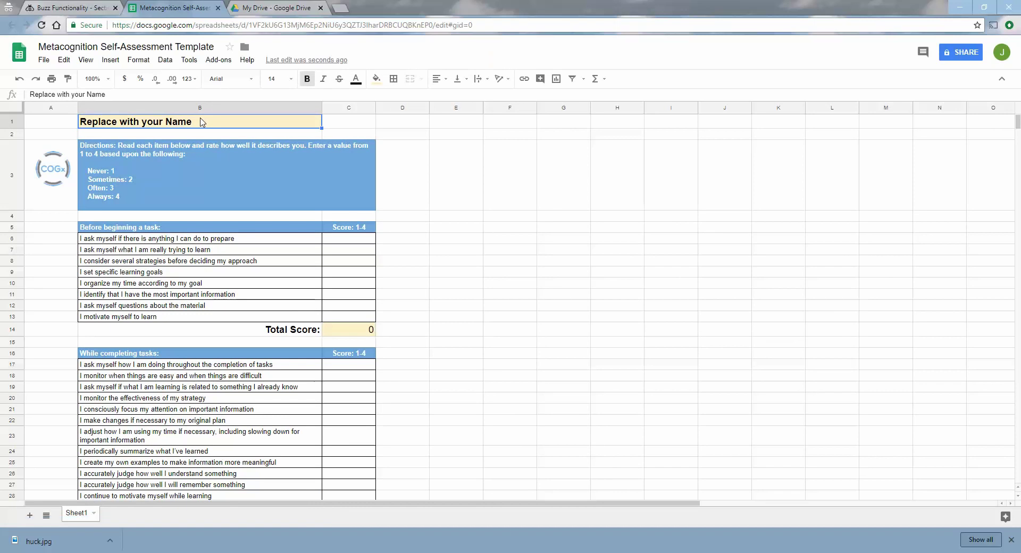
type("Jennica")
left_click(355, 239)
type("3 ")
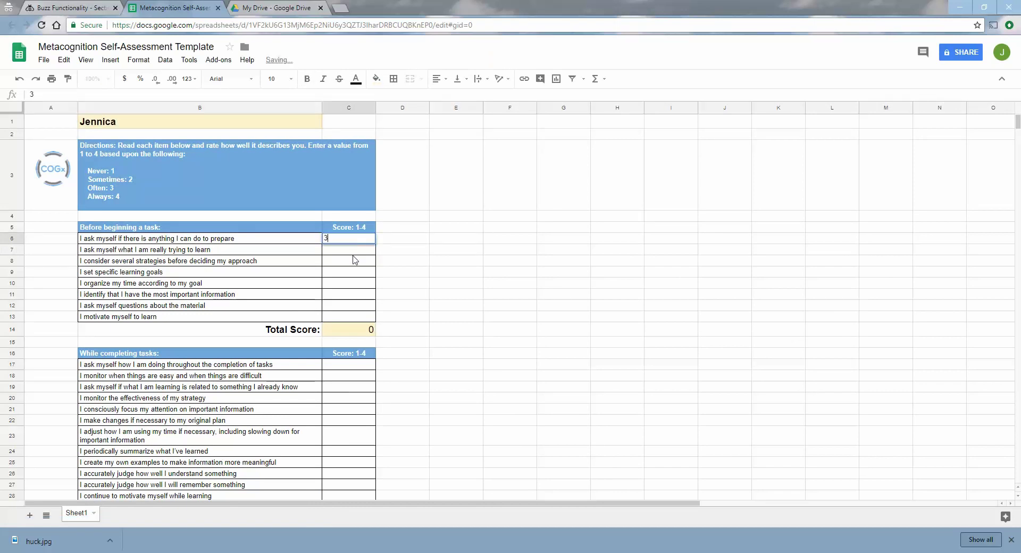
type("2 2 3 4 3 4 2")
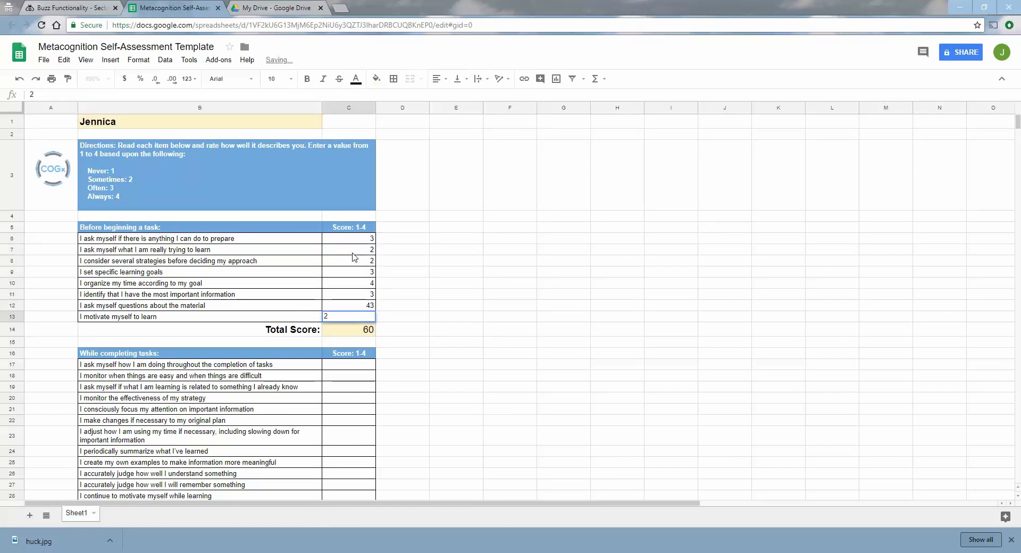
key("Up")
key("Down")
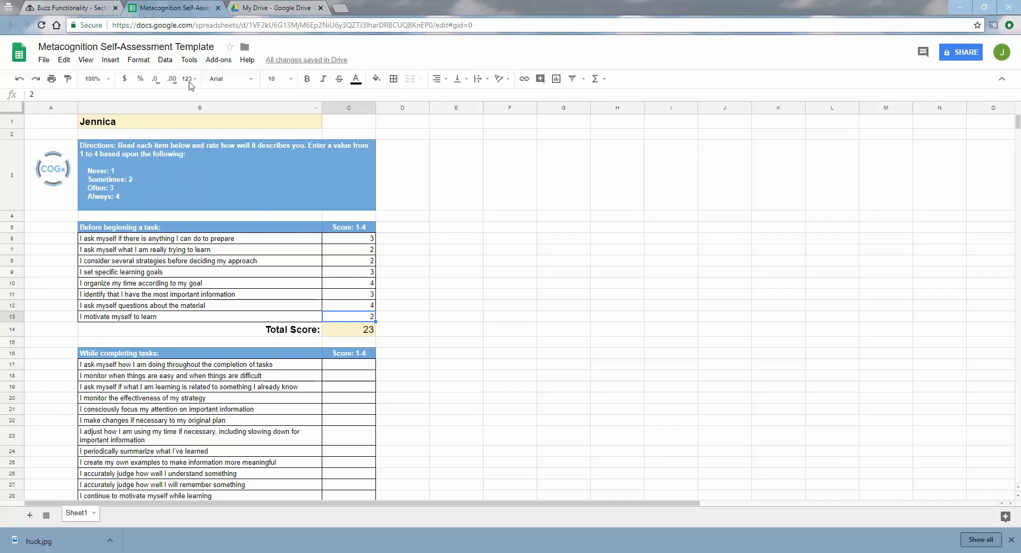
left_click(218, 8)
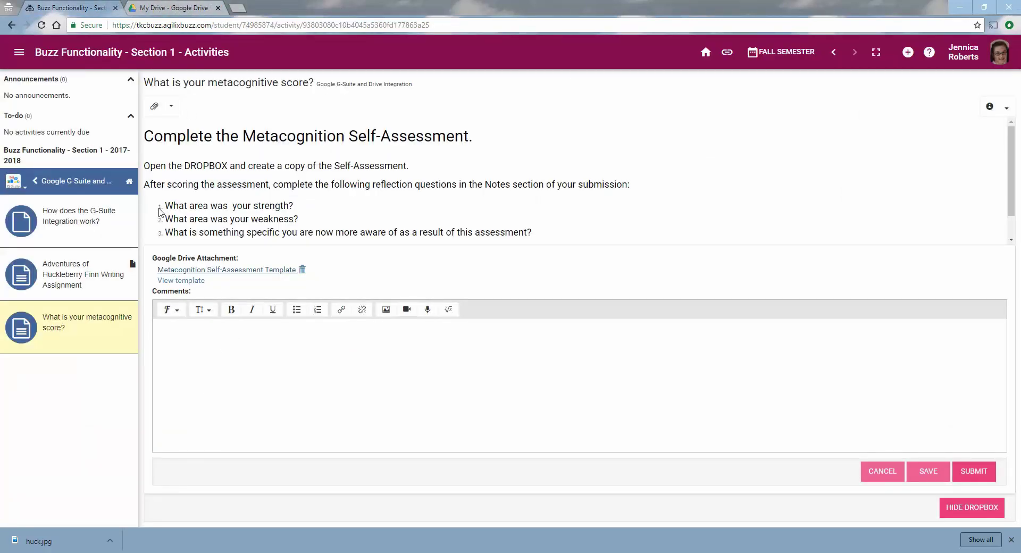
- Copy the three reflection questions from the activity instructions into the submission's comments
left_click_drag(163, 206, 545, 232)
key("ctrl+c")
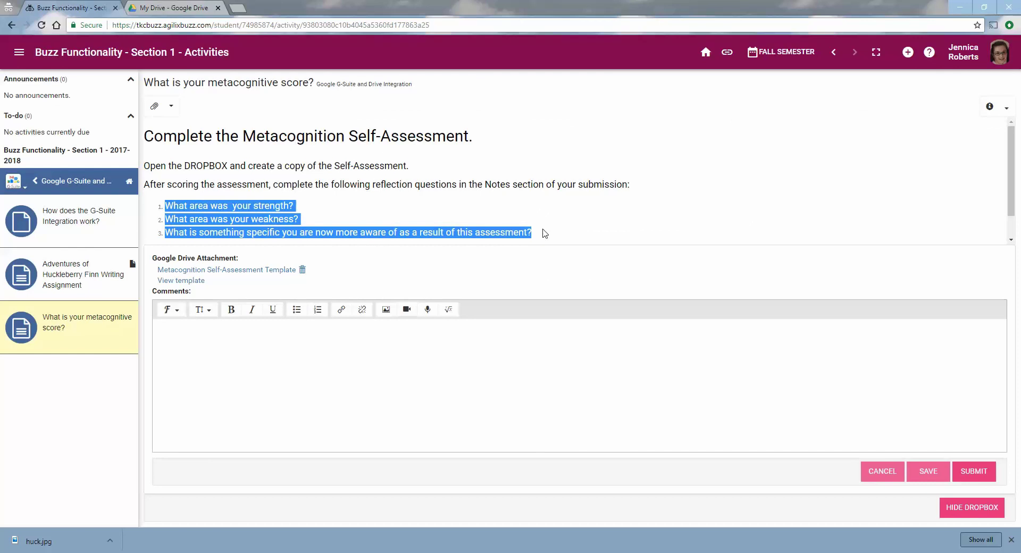
left_click(326, 357)
key("ctrl+v")
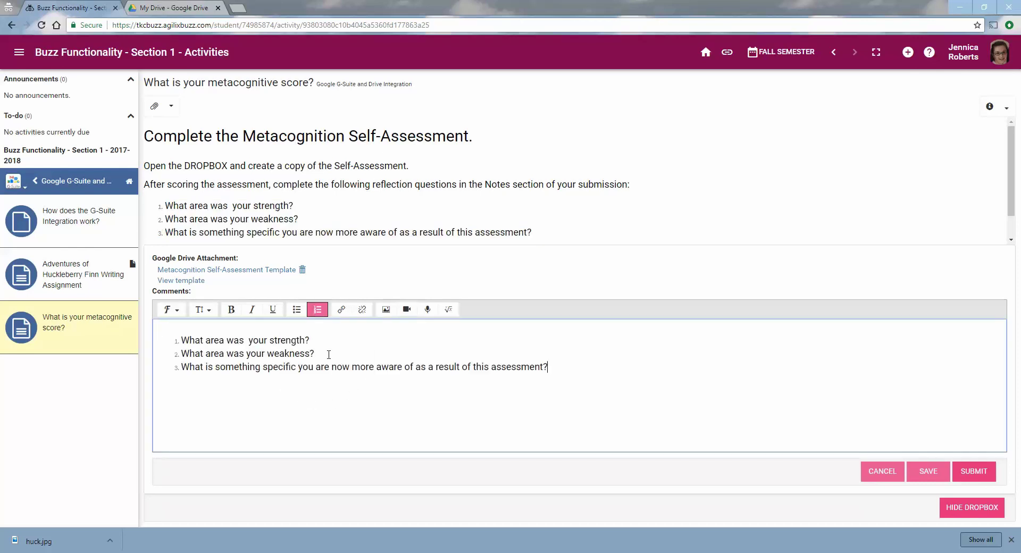
- Answer the strength question with "I got a 23 - handling tasks is a strength!" on a line beneath it and submit the assignment
left_click(315, 340)
key("shift+Return")
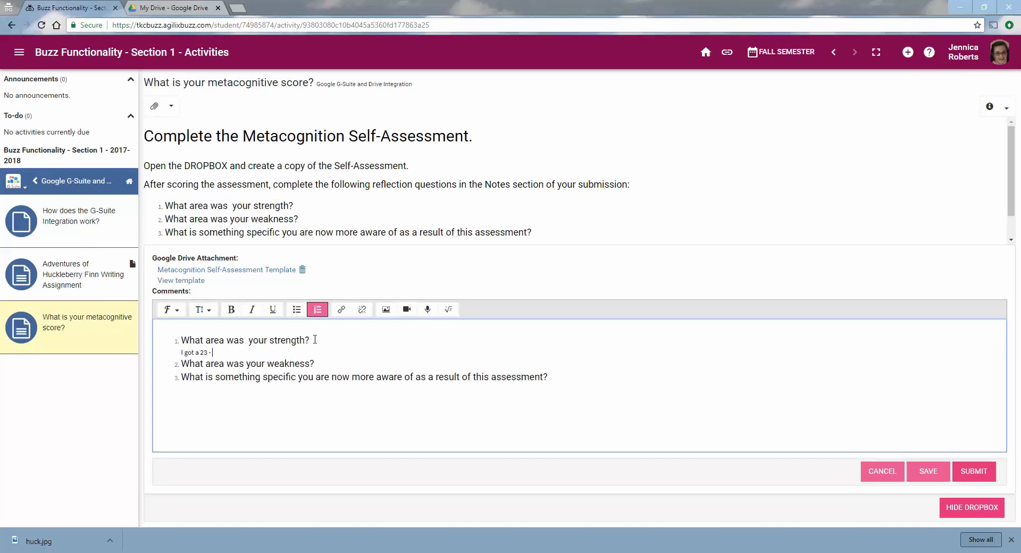
type("I got a 23 - handling tasks is a strencht")
key("BackSpace")
key("BackSpace")
key("BackSpace")
type("ght")
right_click(276, 354)
left_click(306, 364)
left_click(969, 474)
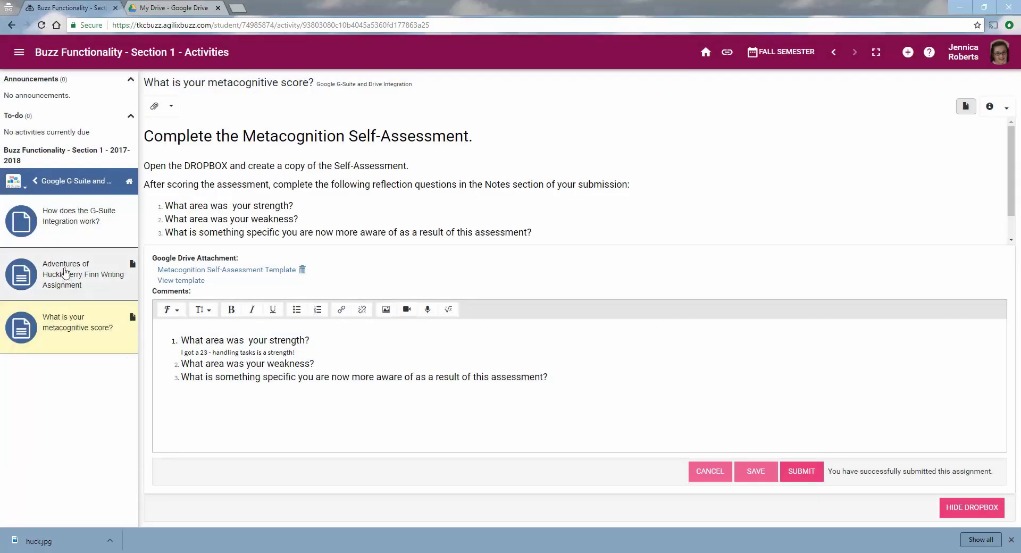
- Reopen the submitted Huck Finn Assignment document, add the indented line "This is edits after the due date.", then close it and hide the dropbox
left_click(65, 273)
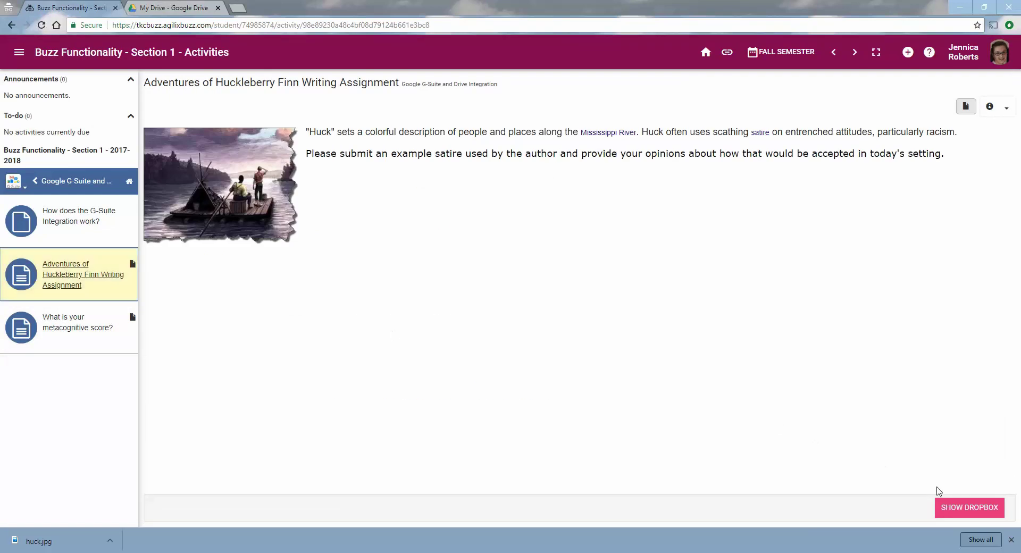
left_click(969, 507)
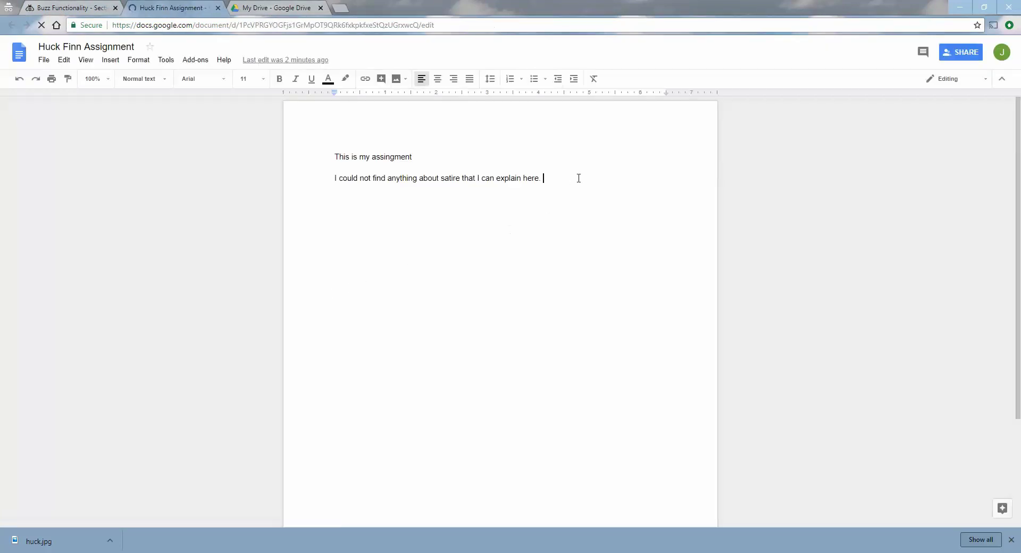
left_click(579, 179)
key("Return")
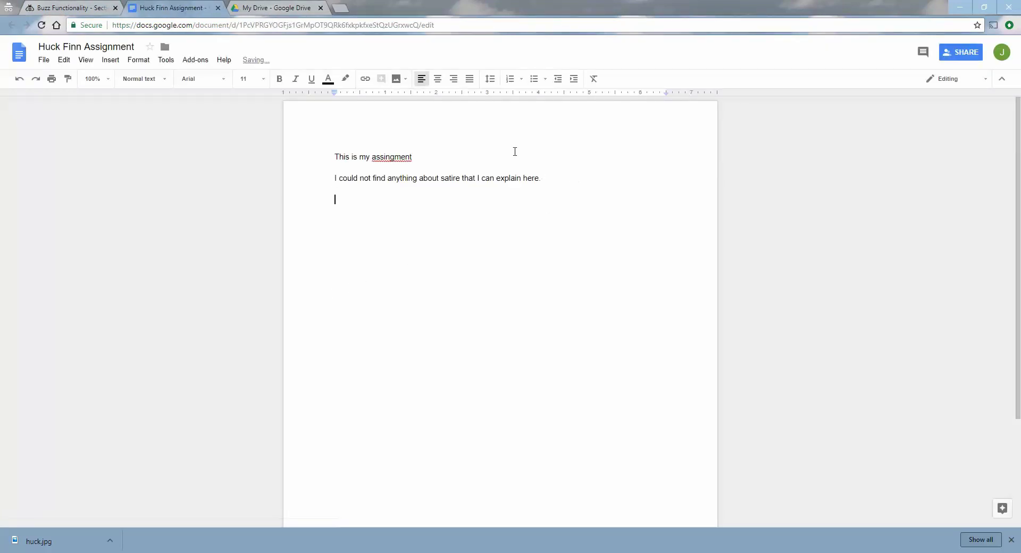
left_click(573, 79)
type("Th")
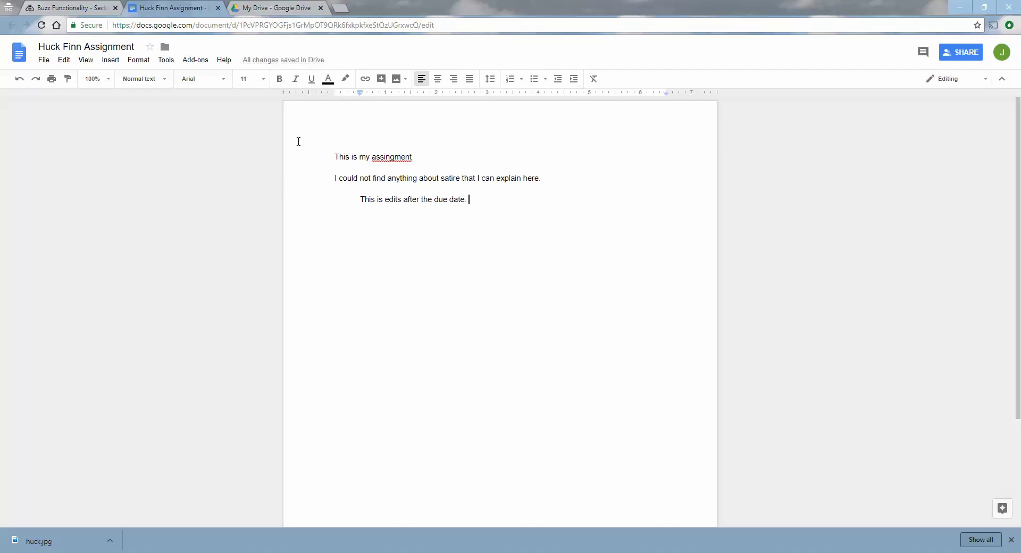
left_click(218, 8)
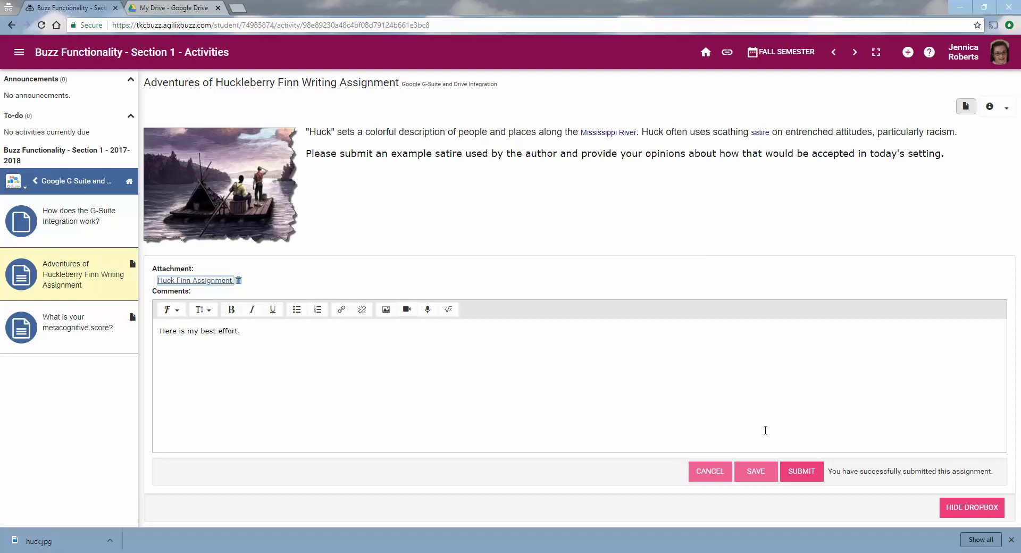
left_click(972, 508)
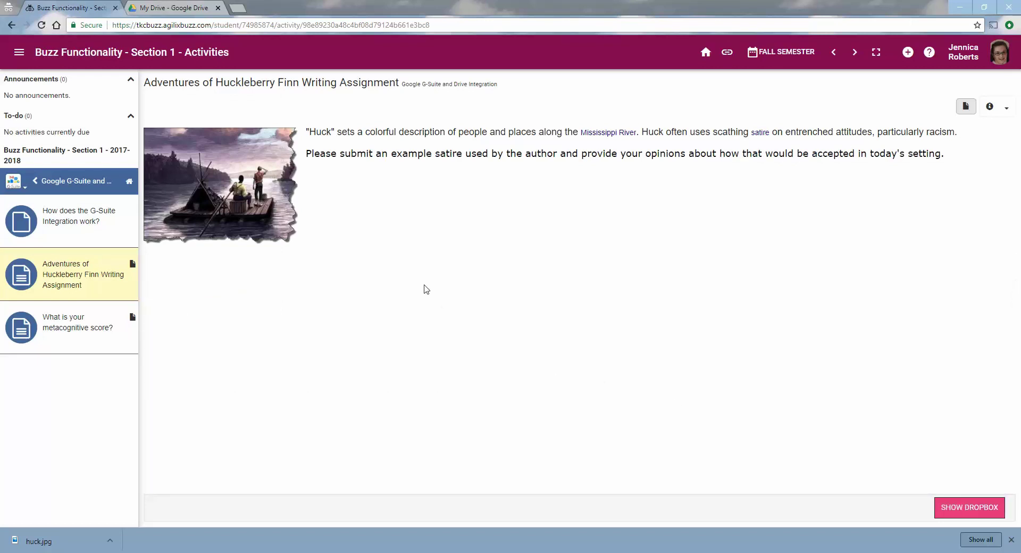
- Switch to the teacher's browser window and show the Google G-Suite and Drive Integration columns in the Buzz Functionality - Section 1 gradebook
key("alt+Tab")
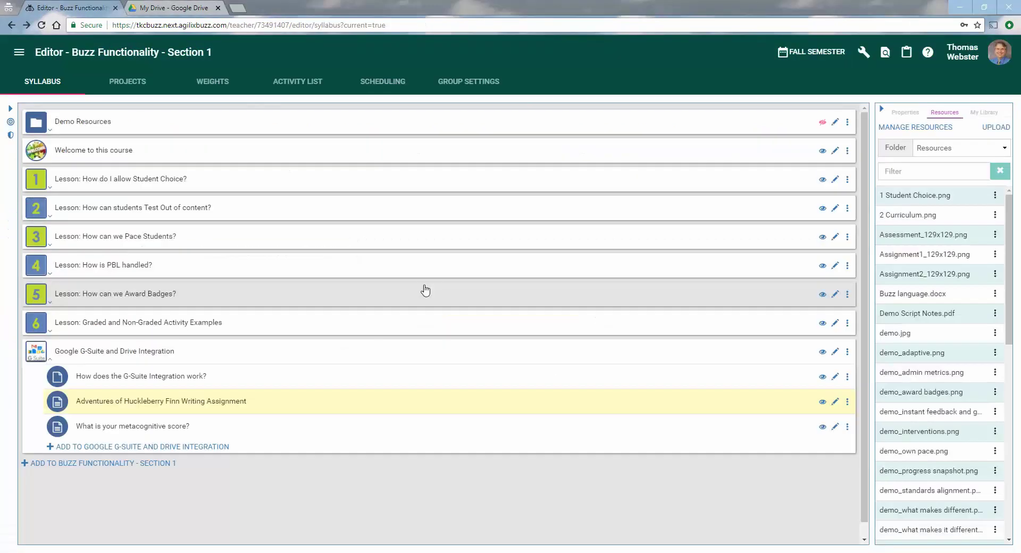
left_click(20, 55)
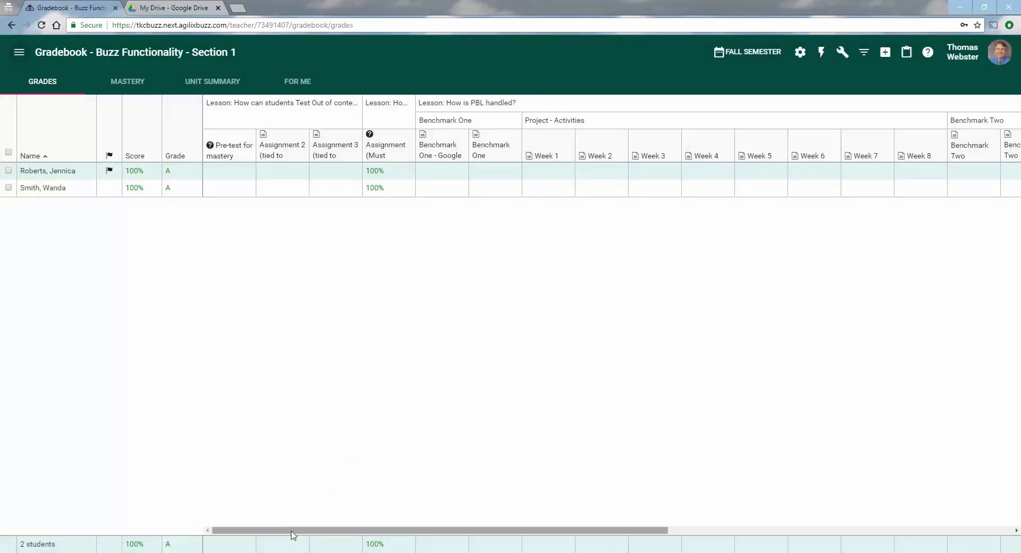
left_click_drag(292, 533, 678, 538)
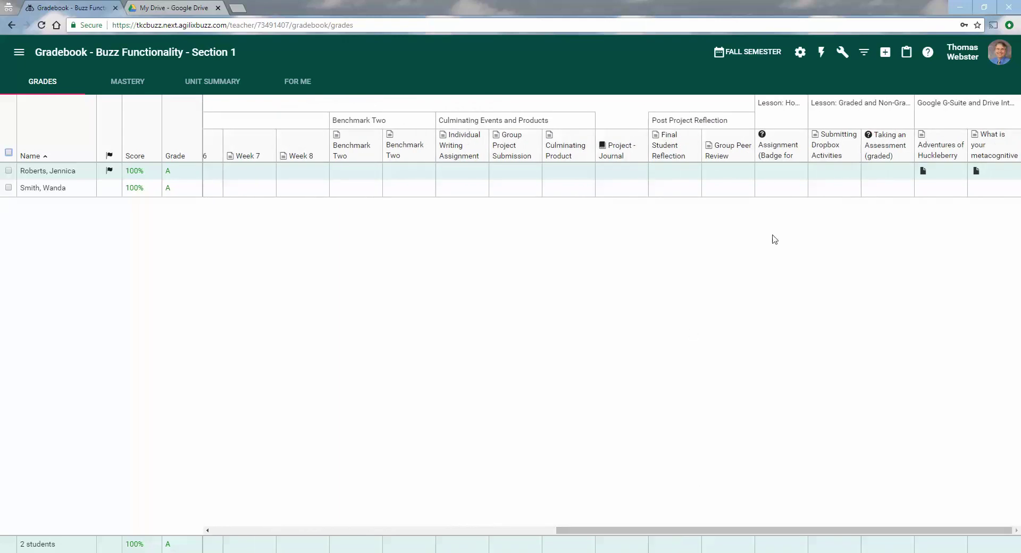
- Open the first student's Adventures of Huckleberry Finn submission and compare the live document with its Huck Finn Assignment.pdf snapshot
left_click(924, 173)
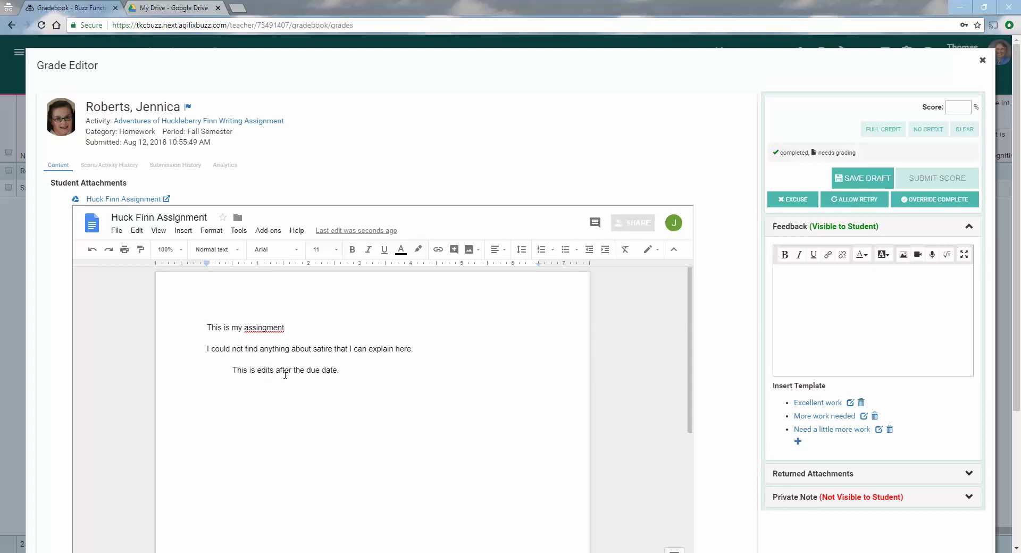
scroll(283, 374, "down", 1)
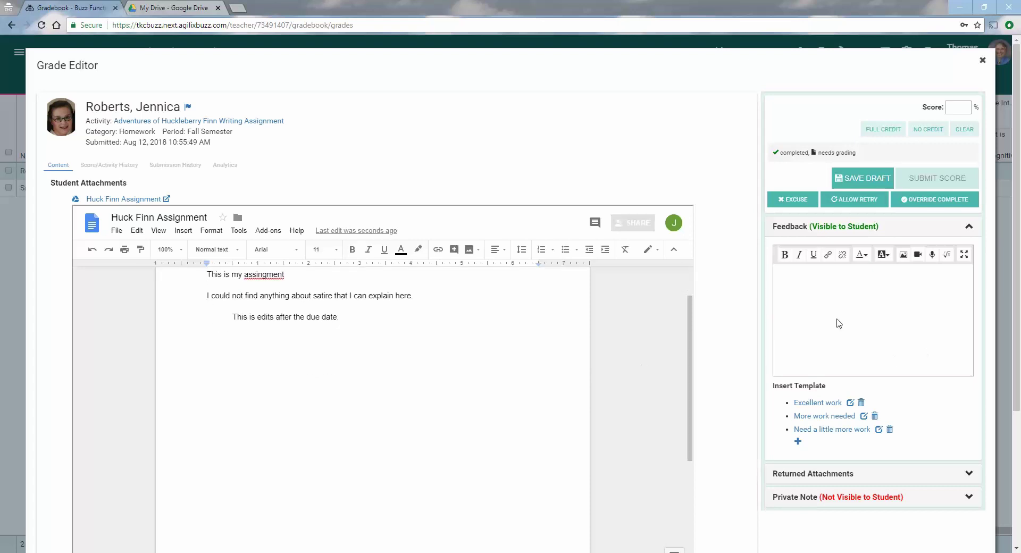
scroll(593, 322, "up", 1)
scroll(1002, 271, "down", 4)
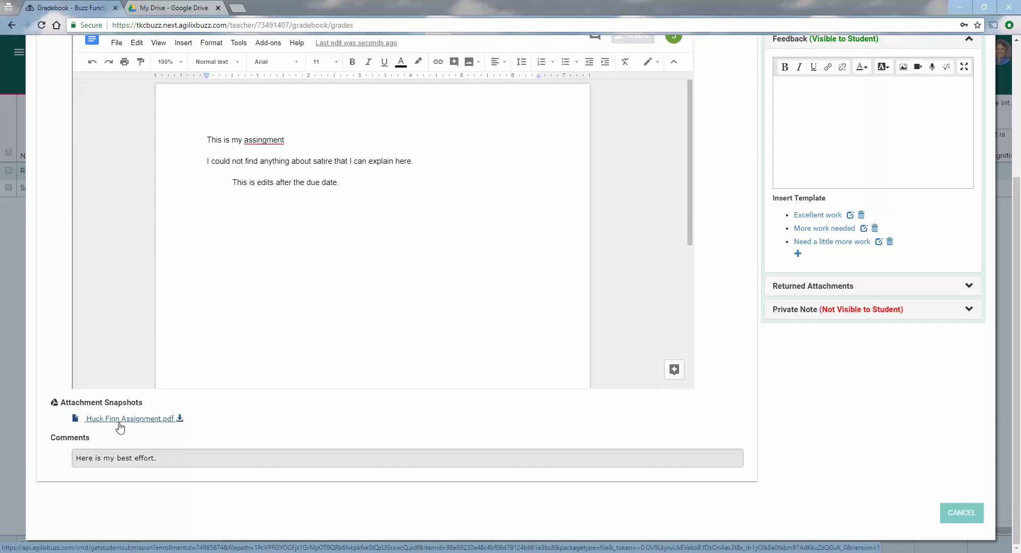
left_click(120, 424)
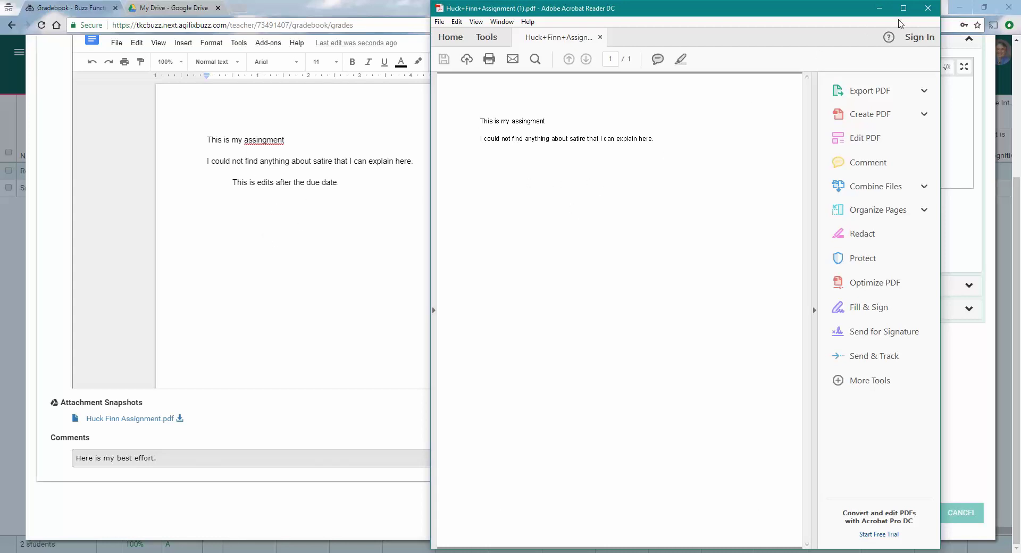
left_click(927, 8)
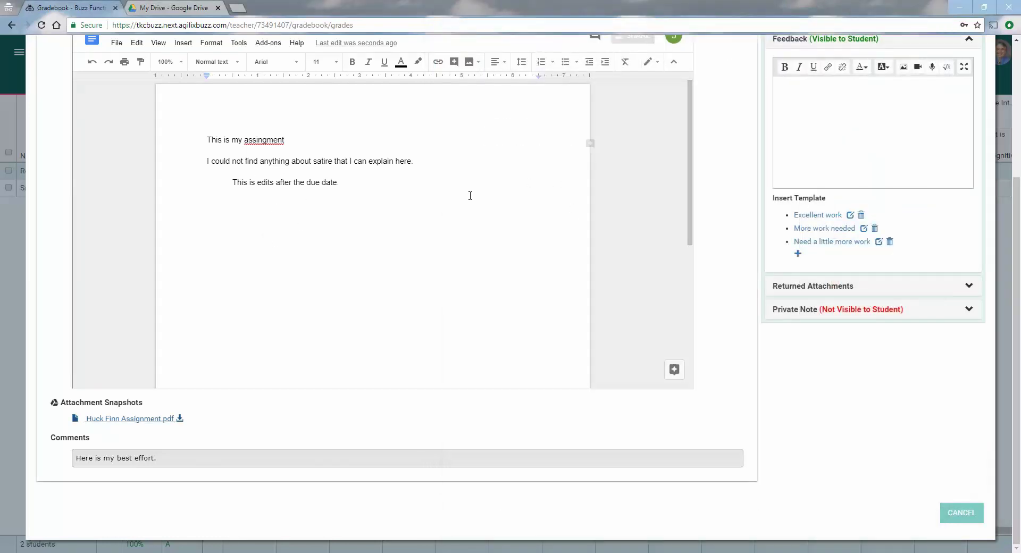
scroll(714, 228, "up", 4)
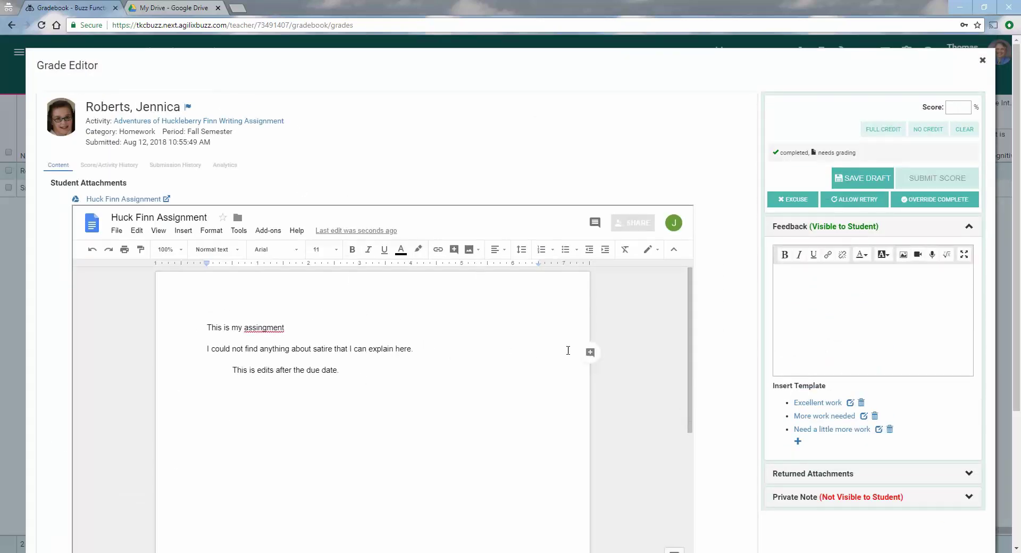
- Add the comment "You need to work harder!" to the satire sentence in the embedded Huck Finn Assignment document
left_click(588, 351)
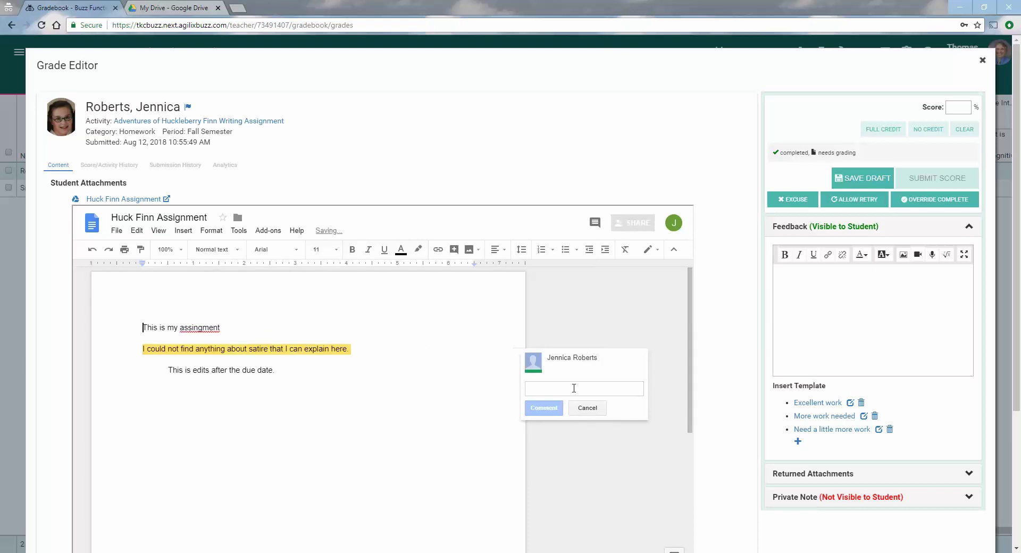
type("You need to work harder!")
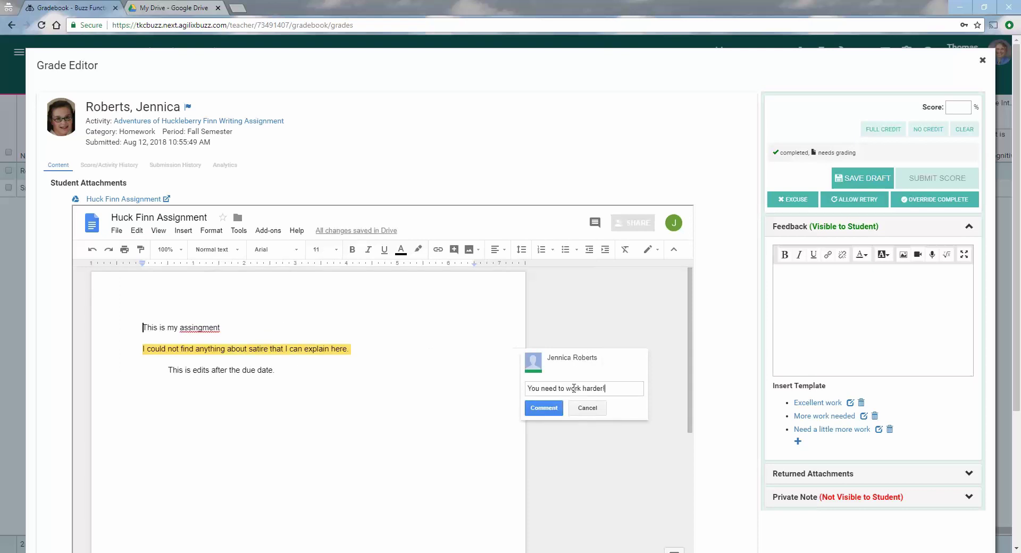
left_click(555, 415)
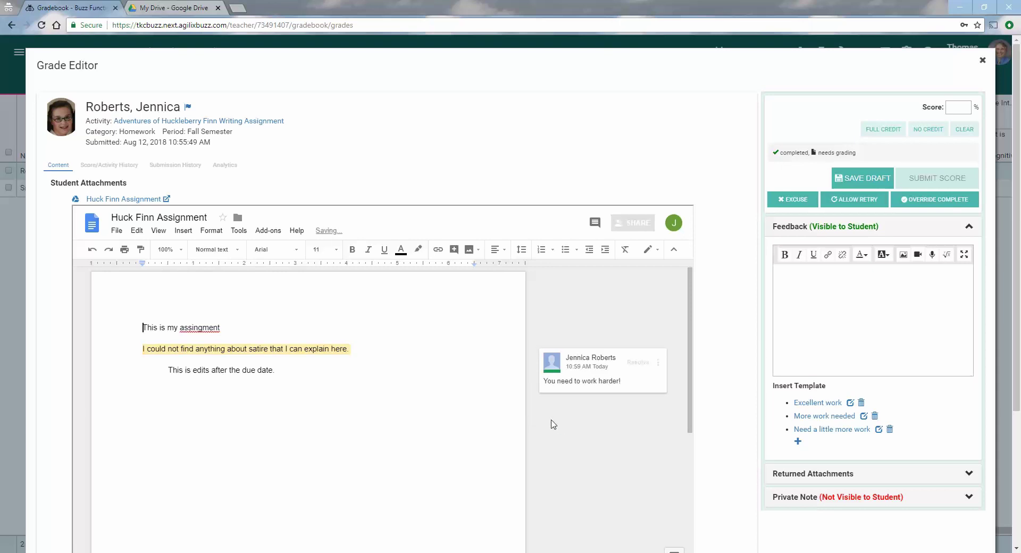
- Score the Huckleberry Finn submission 70%, insert the "More work needed" feedback template and allow a retry
left_click(955, 110)
type("70")
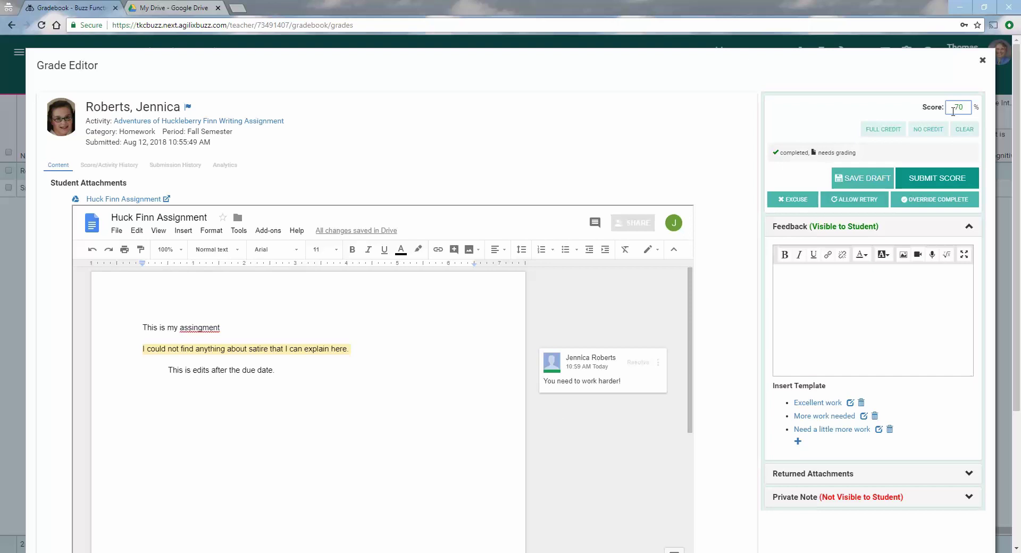
left_click(827, 417)
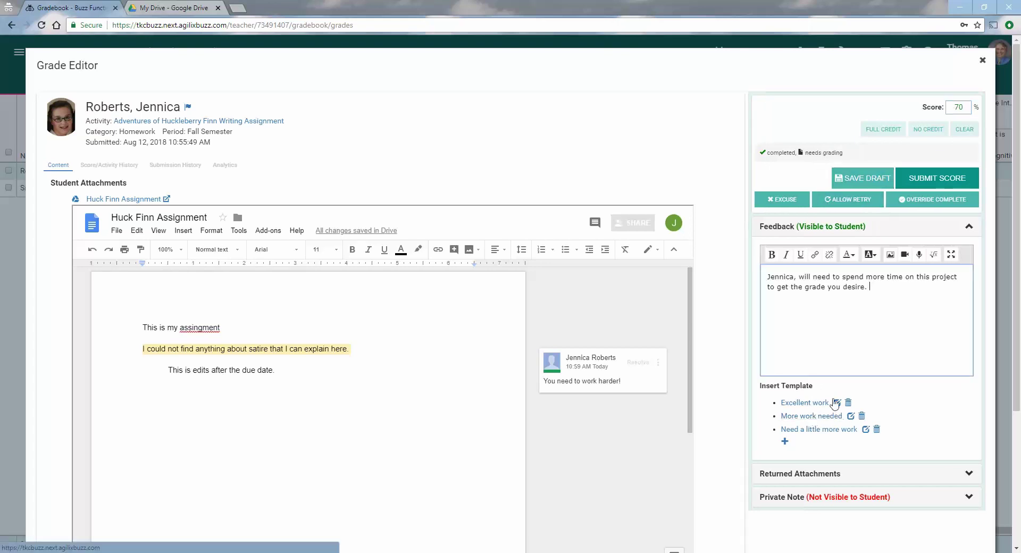
left_click(853, 198)
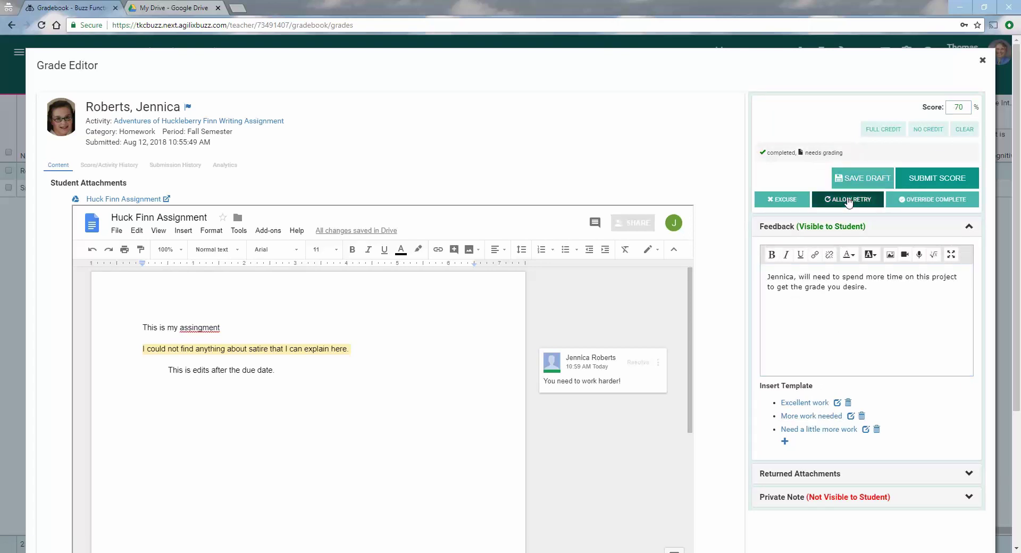
- Grade the same student's metacognitive score submission with the "Excellent work" feedback template and full credit, and submit the score
left_click(975, 174)
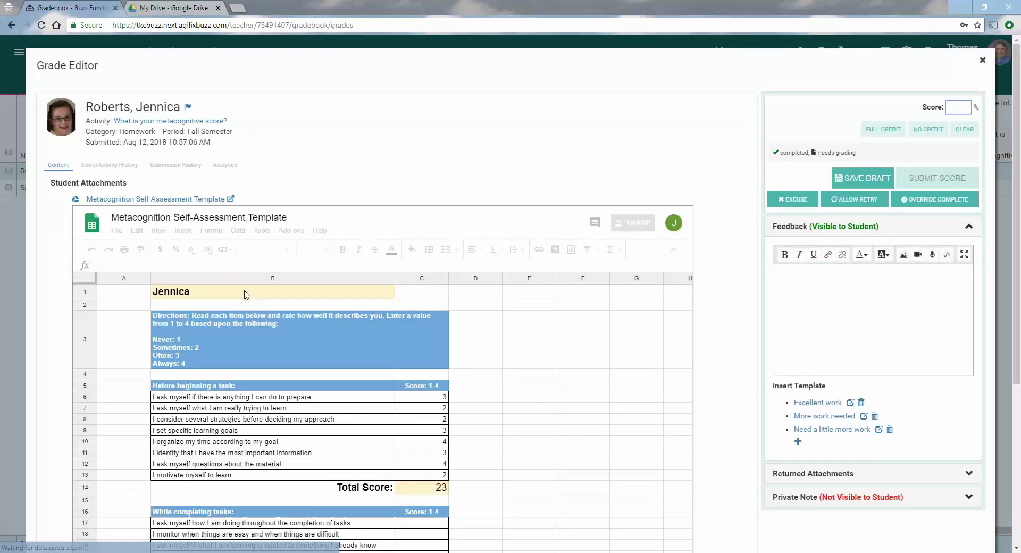
left_click(819, 402)
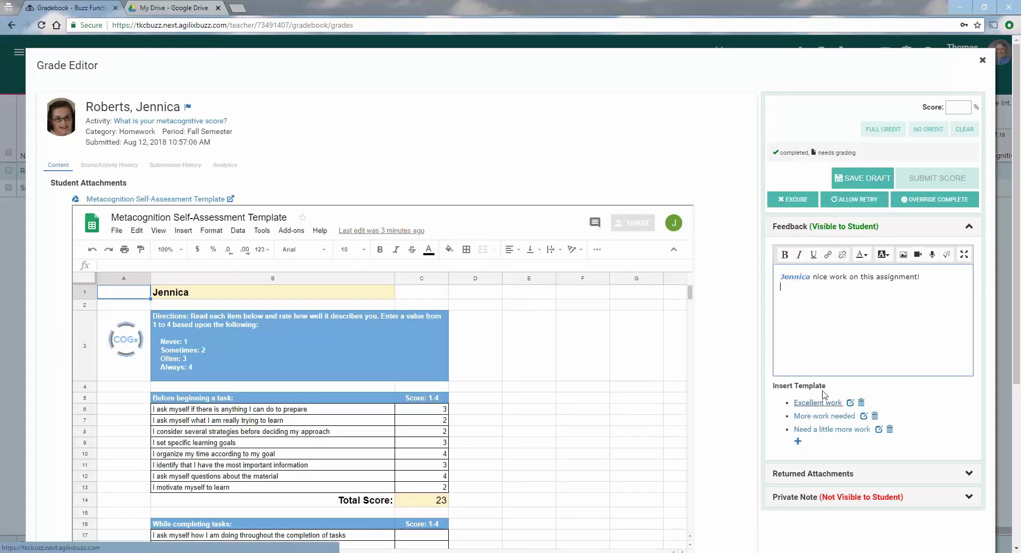
left_click(883, 129)
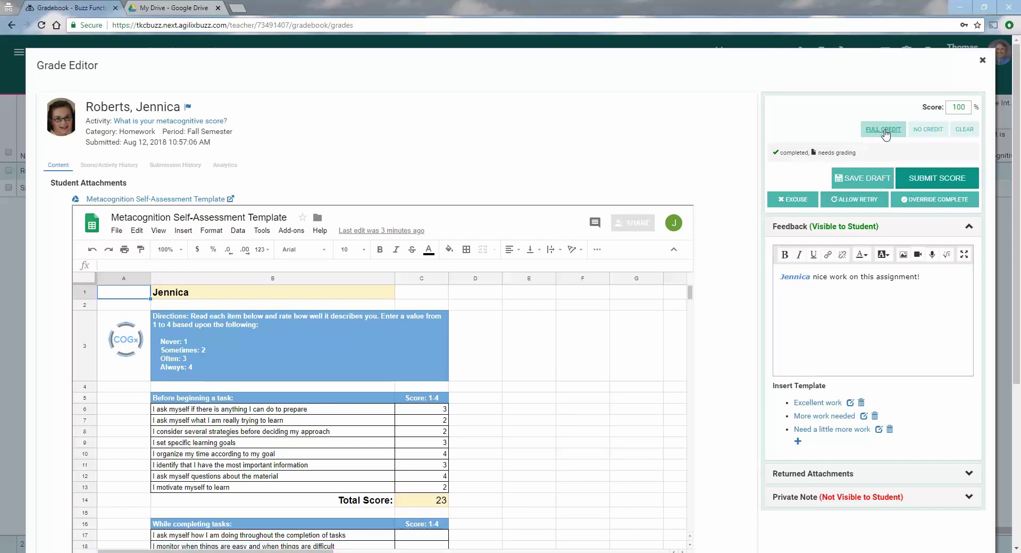
left_click(944, 183)
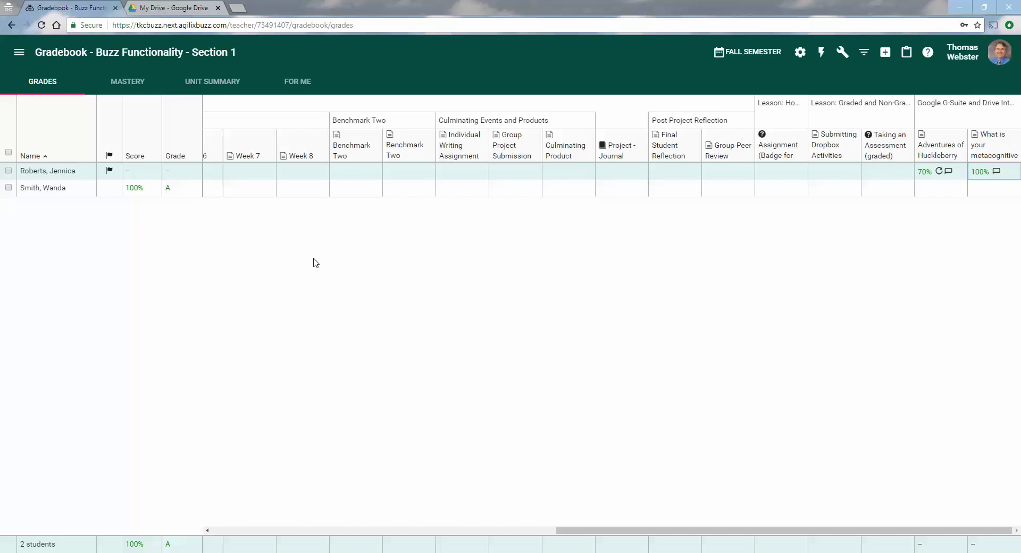
- Switch to the student's browser window, refresh the activities and show the dropbox of the Adventures of Huckleberry Finn Writing Assignment
key("alt+Tab")
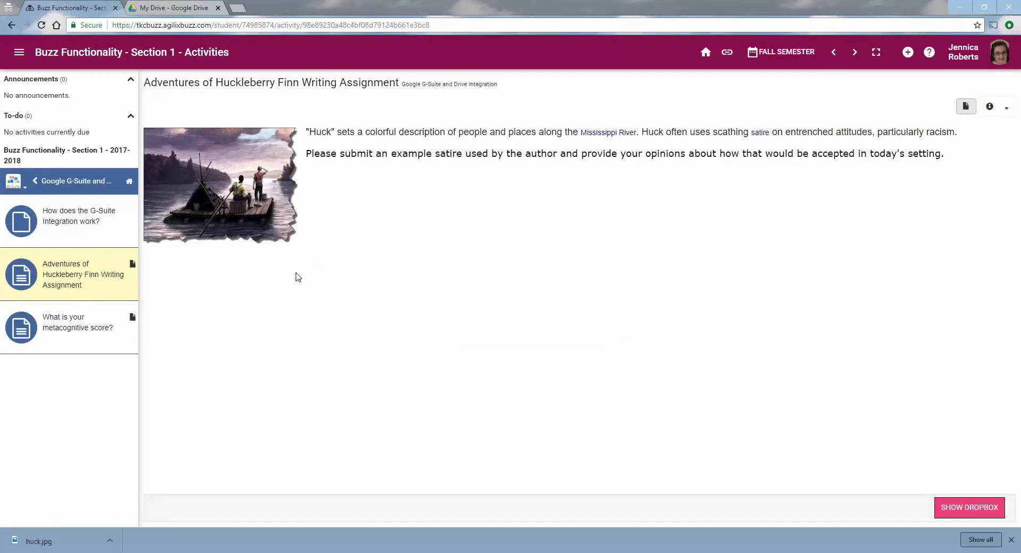
left_click(41, 25)
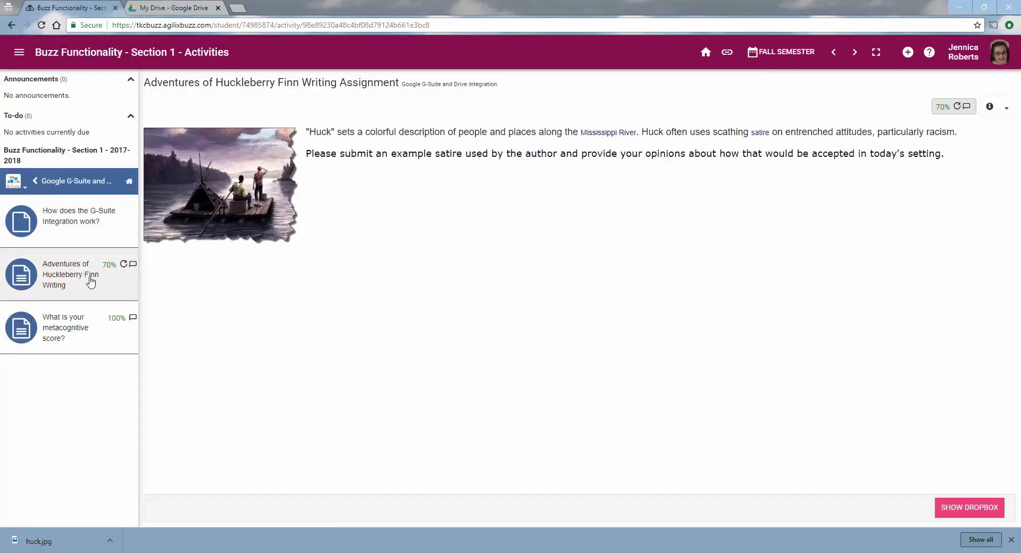
left_click(85, 275)
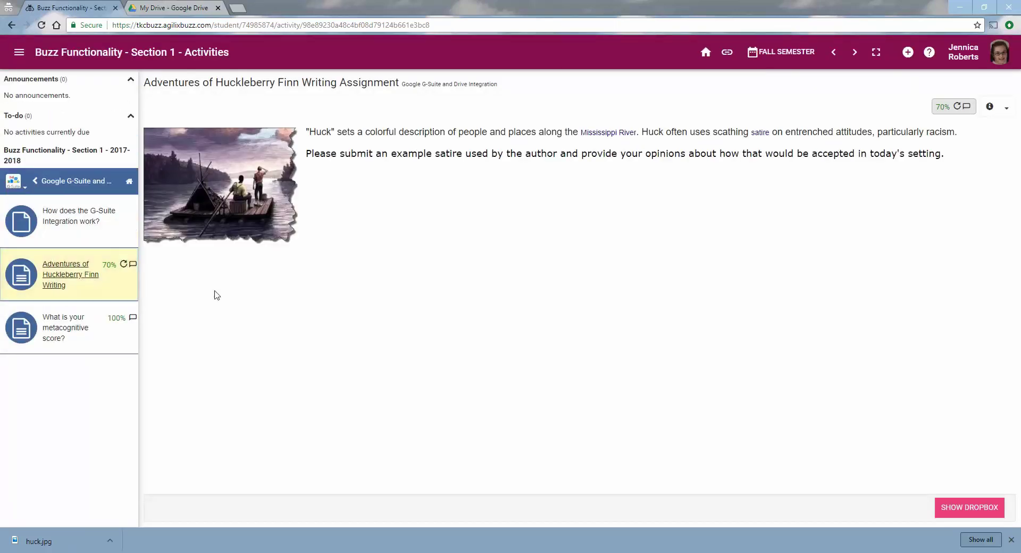
left_click(976, 514)
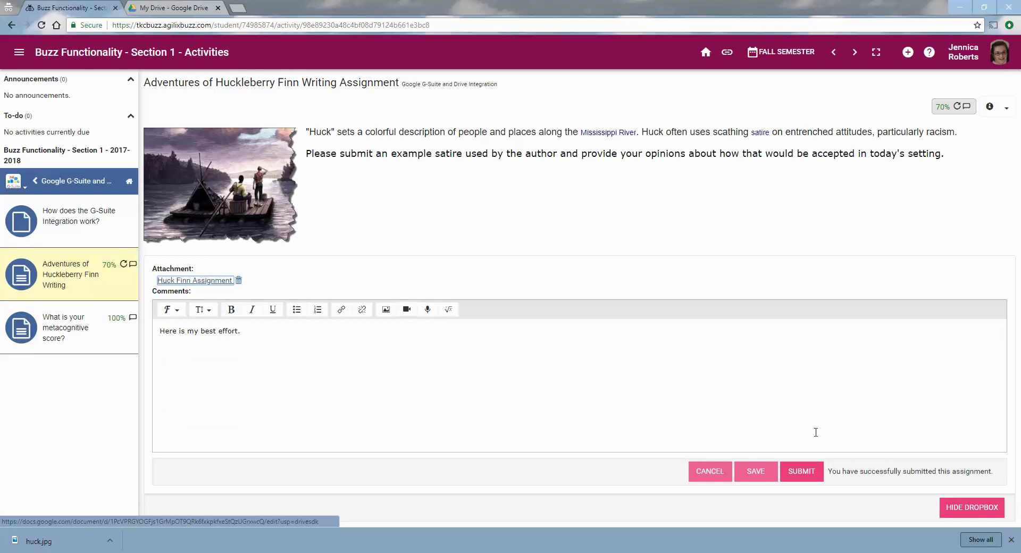
- Show the assignment's details with the teacher's feedback, view the Huck Finn Assignment.pdf snapshot and close it
left_click(990, 107)
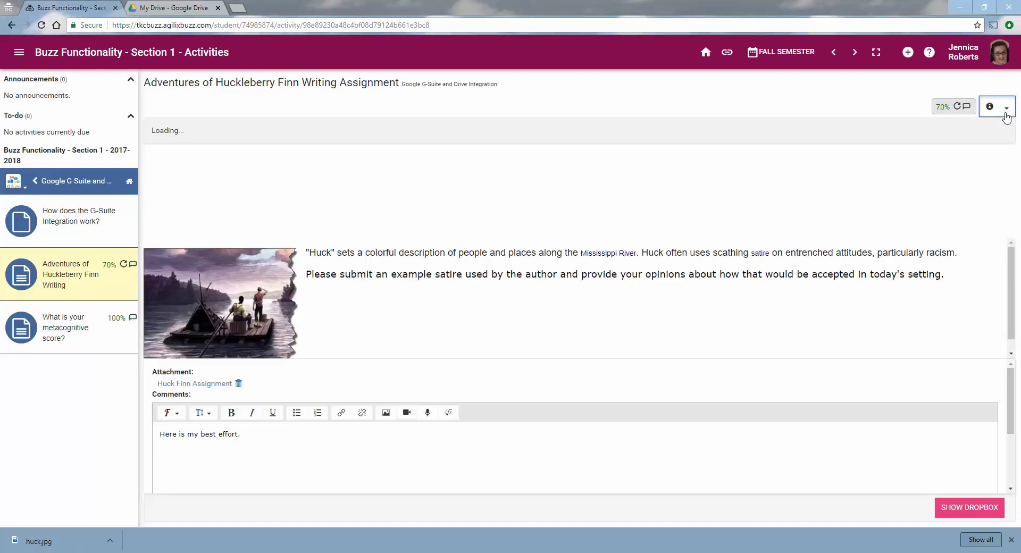
scroll(421, 236, "down", 1)
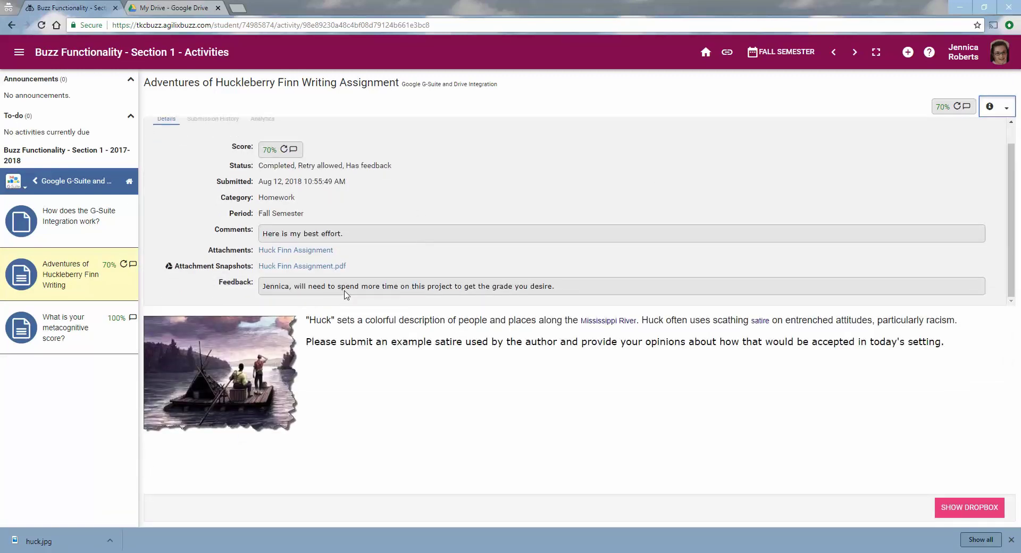
left_click(312, 267)
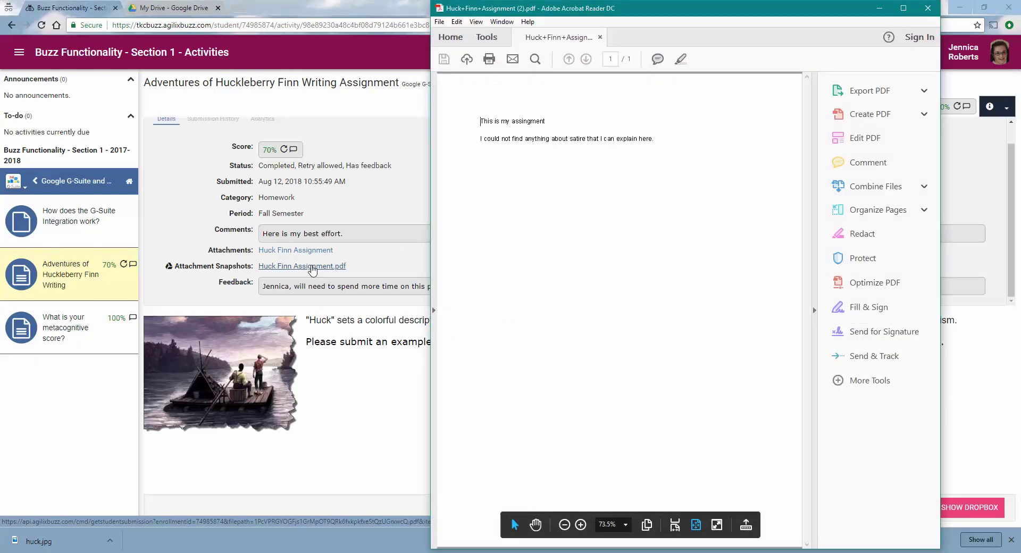
left_click(928, 8)
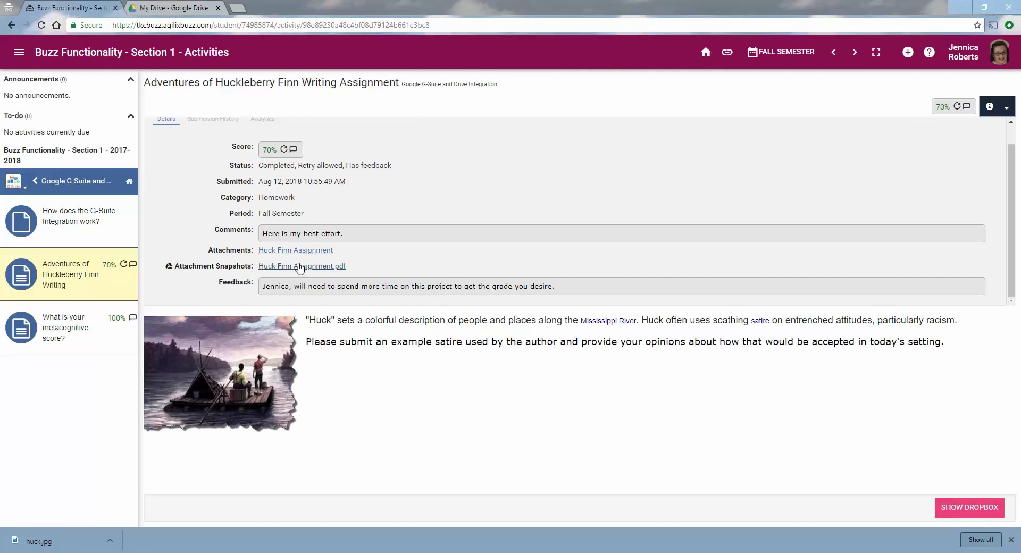
- Open the Huck Finn Assignment document and replace the indented last line with "More infoation about a stire that Ifound ."
left_click(167, 10)
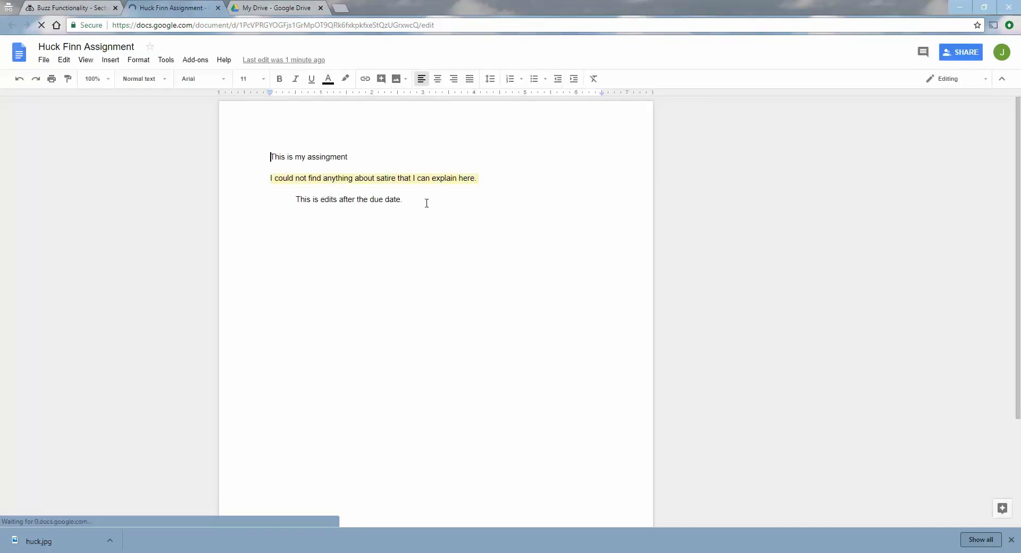
left_click_drag(425, 203, 249, 193)
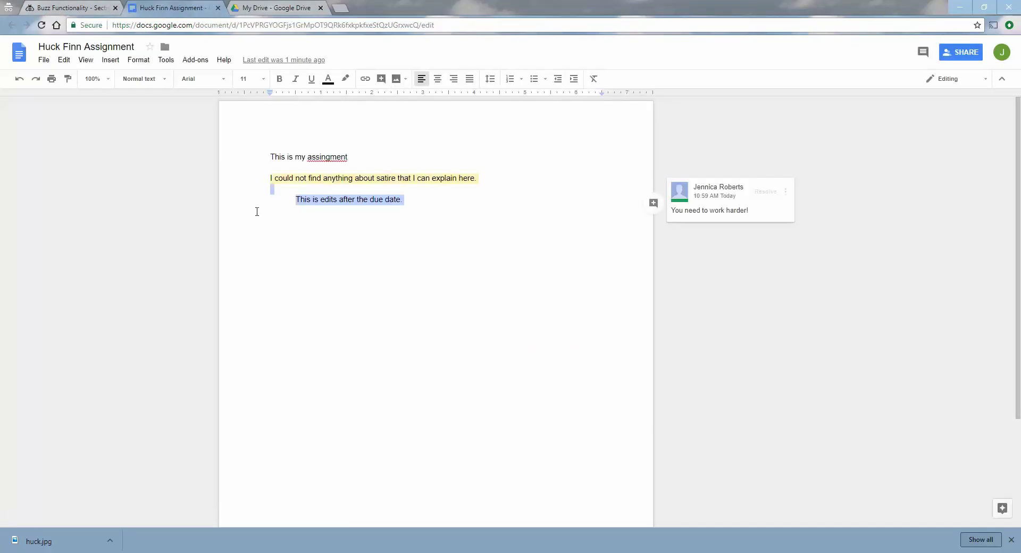
key("BackSpace")
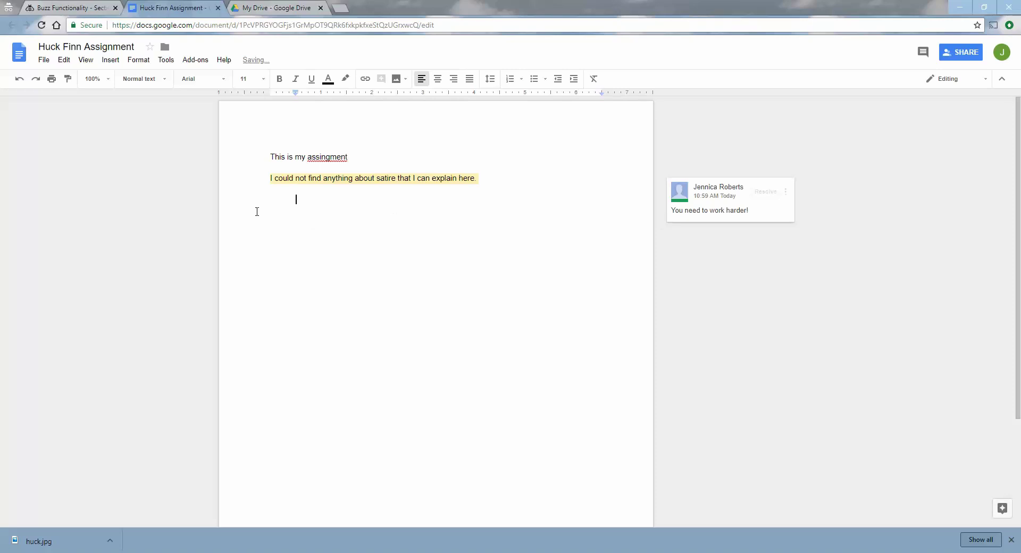
type("More infoation about a stire that Ifoud")
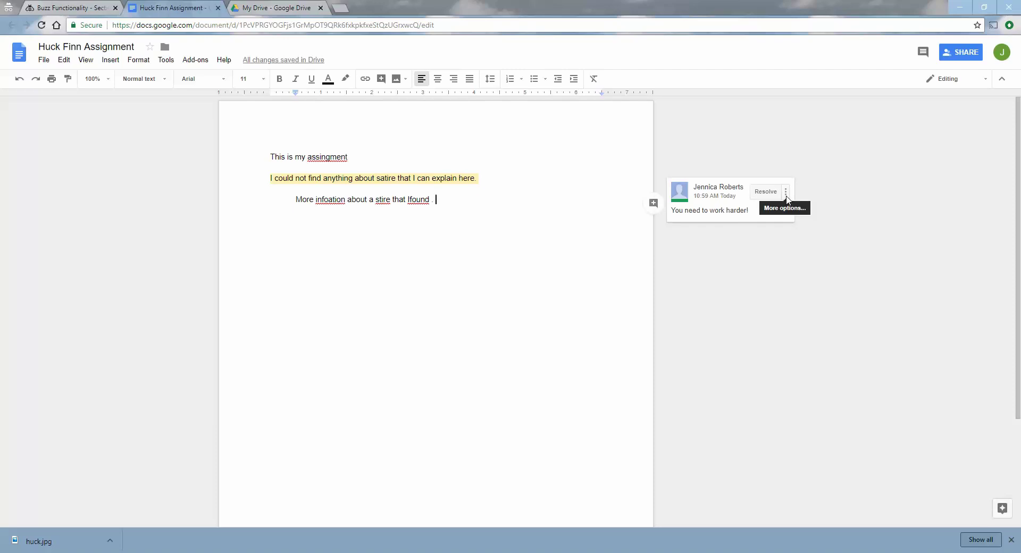
- Reply "I found some more" to the "You need to work harder!" comment
left_click(786, 192)
left_click(718, 196)
left_click(718, 196)
left_click(689, 236)
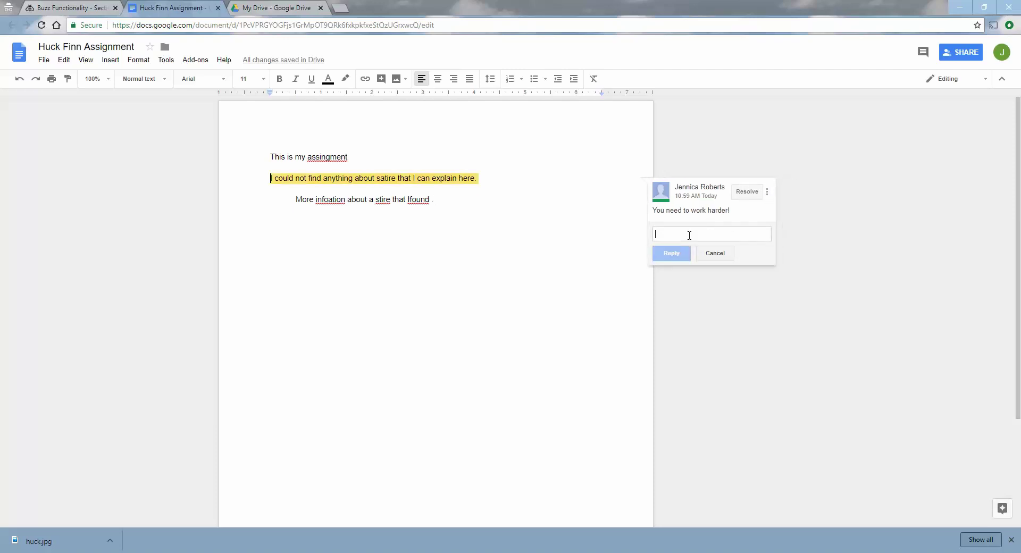
type("I found some more")
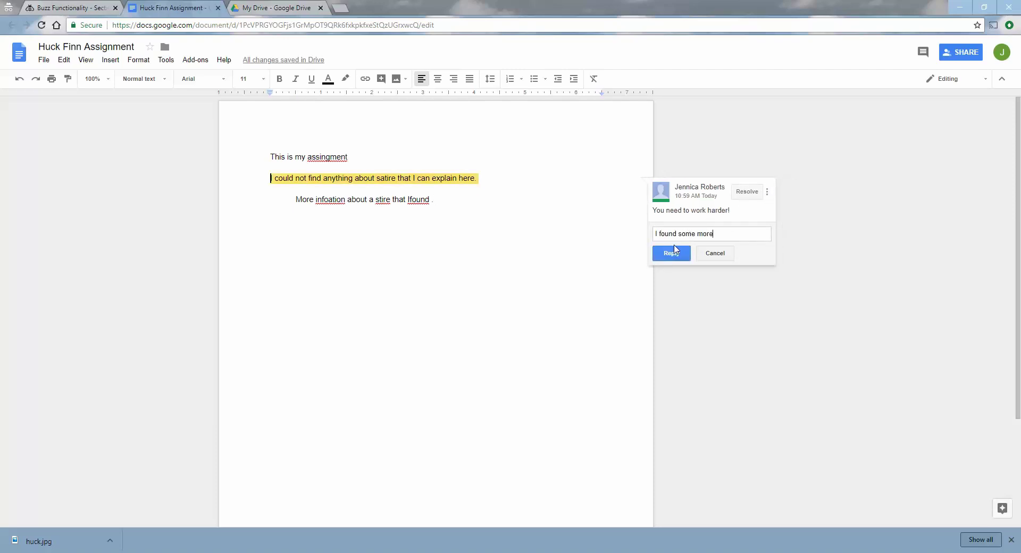
left_click(672, 252)
- Correct the indented line's spelling so it reads "More information about a satire that I found ."
right_click(338, 201)
left_click(362, 225)
right_click(386, 201)
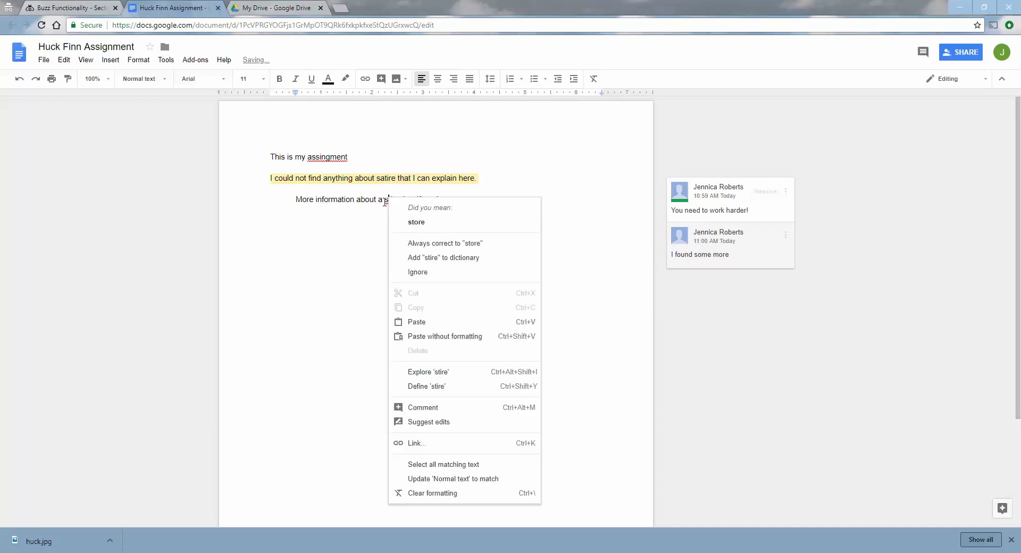
left_click(385, 201)
type("a")
left_click(424, 201)
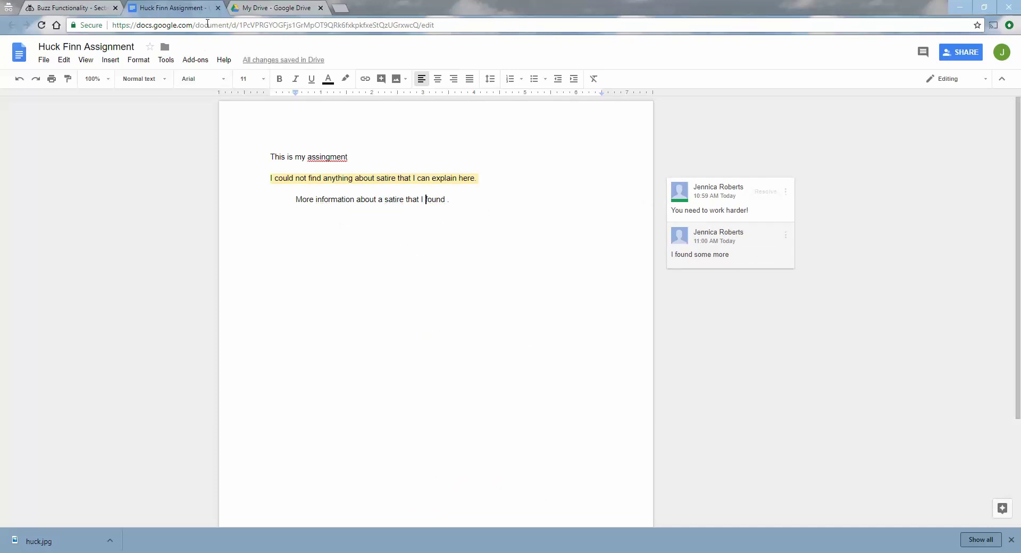
- Return to the activity in Buzz, resubmit the Huckleberry Finn assignment from its dropbox, and switch back to the teacher's gradebook
left_click(72, 8)
left_click(963, 509)
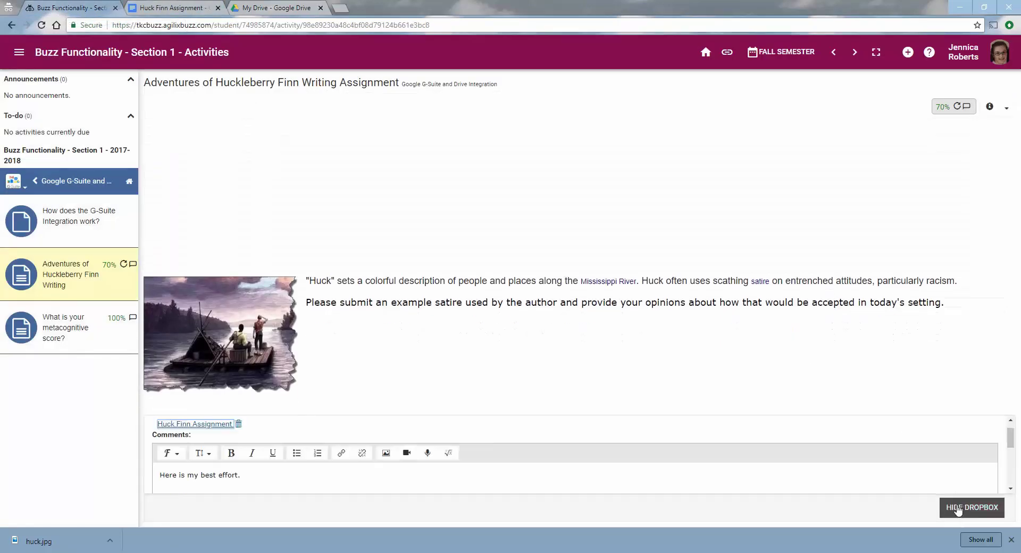
left_click(798, 471)
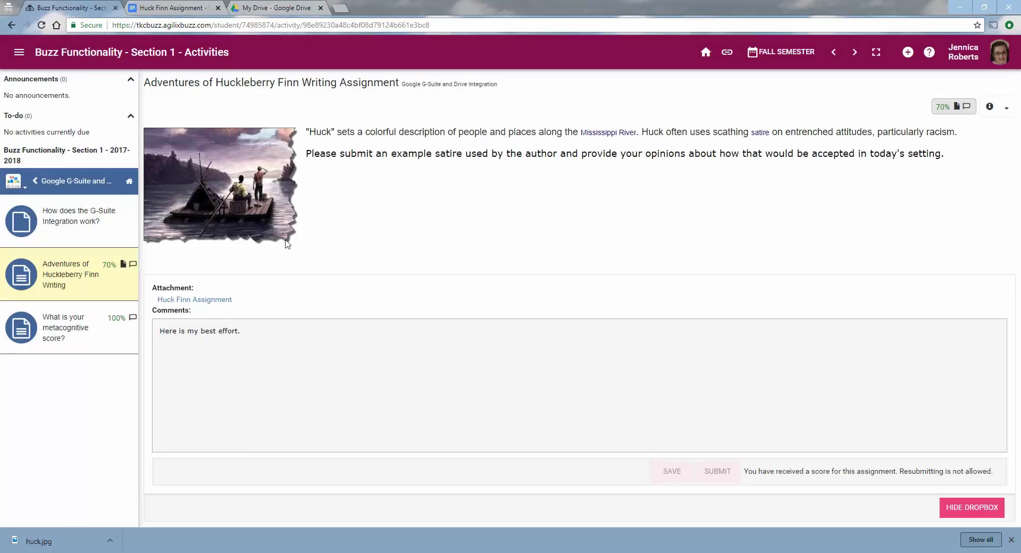
key("alt+Tab")
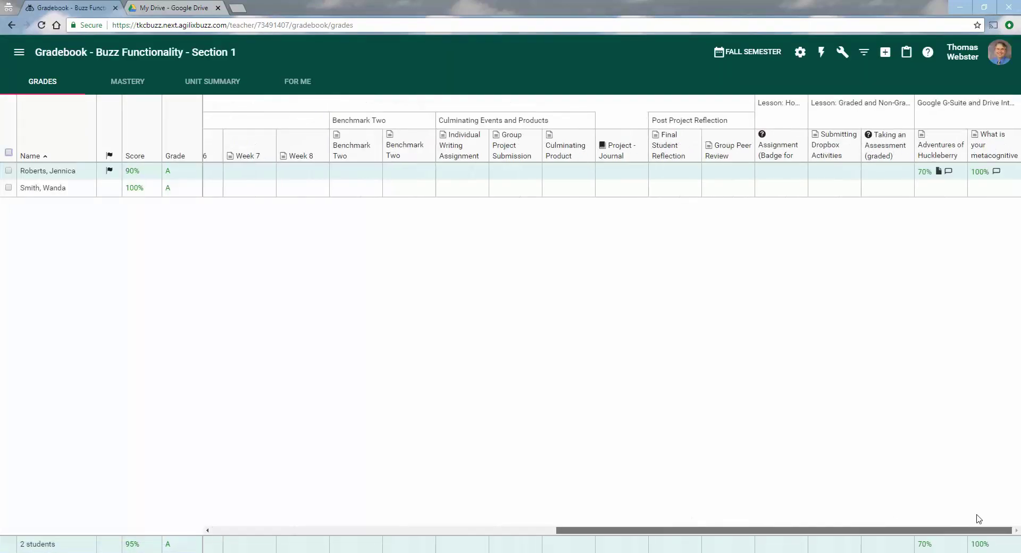
- Open the student's resubmitted Adventures of Huckleberry Finn assignment for grading and resolve the "You need to work harder!" comment thread
left_click(940, 172)
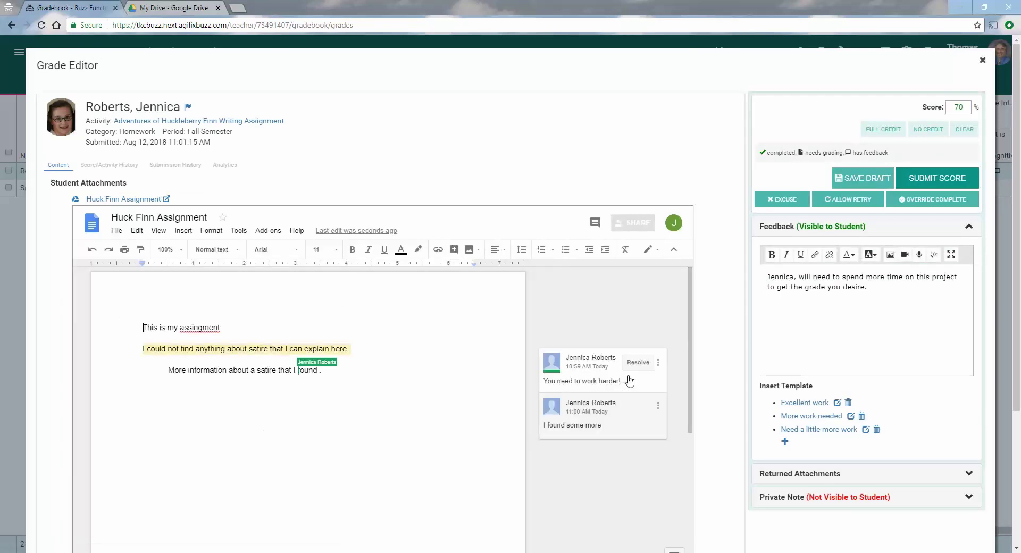
left_click(638, 363)
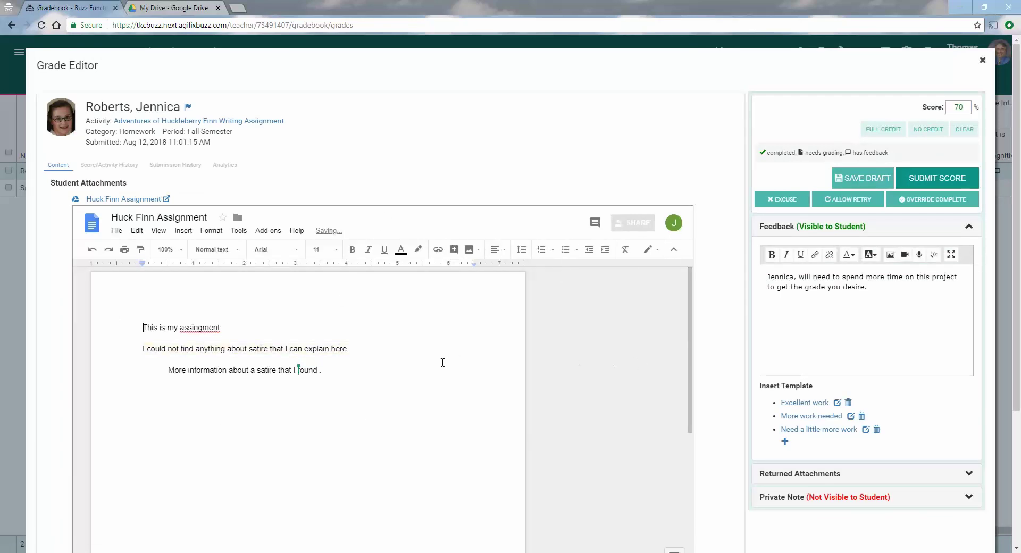
- Add the "Excellent work" template above the existing feedback, give full credit, and submit the score
left_click(765, 282)
left_click(798, 403)
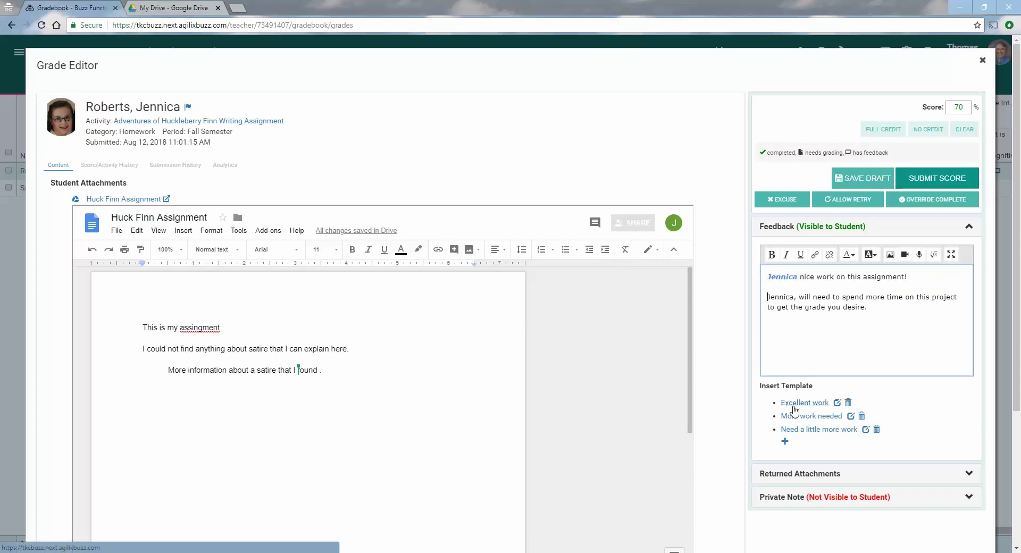
left_click(882, 130)
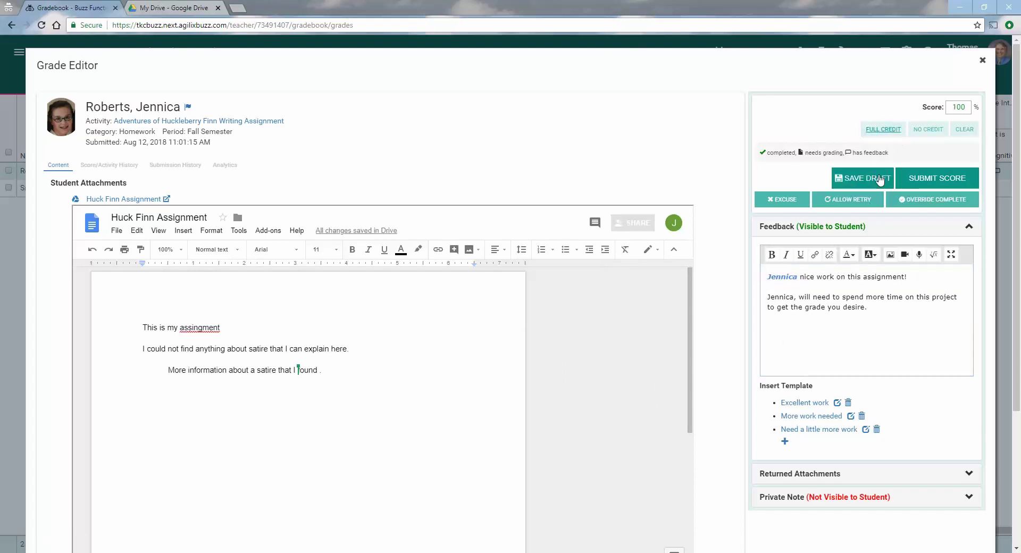
left_click(918, 179)
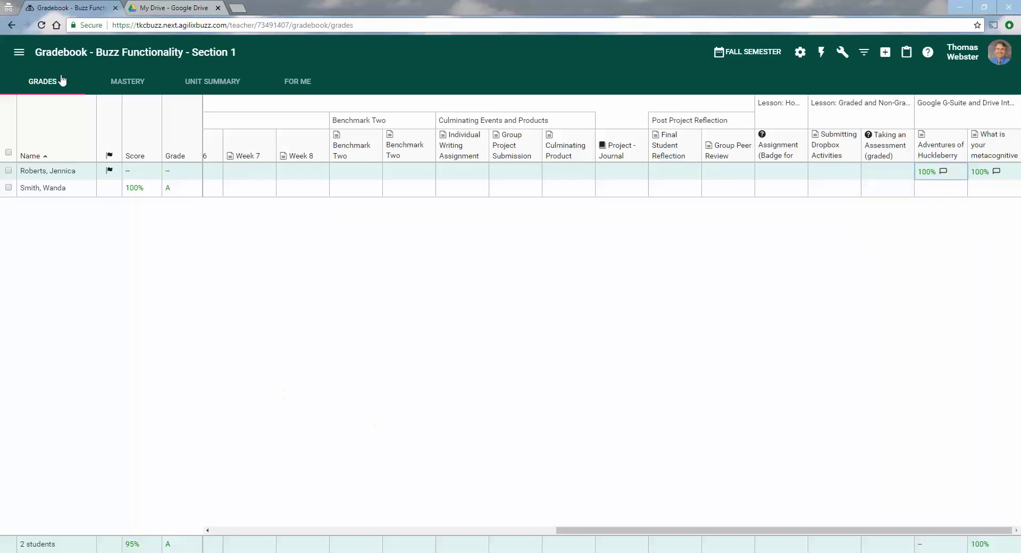
- Leave the gradebook and return to the teacher's Home page with the course cards
left_click(19, 52)
left_click(15, 84)
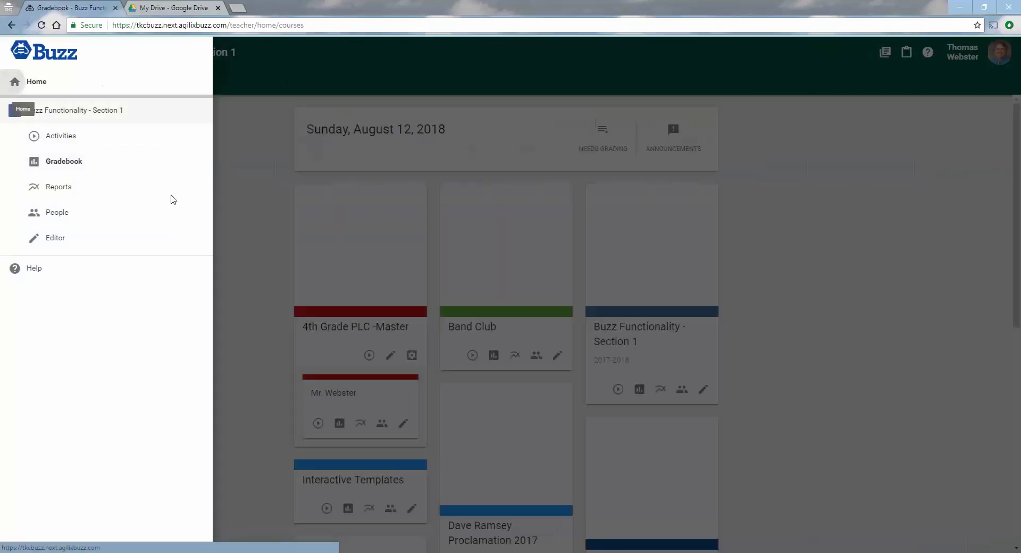